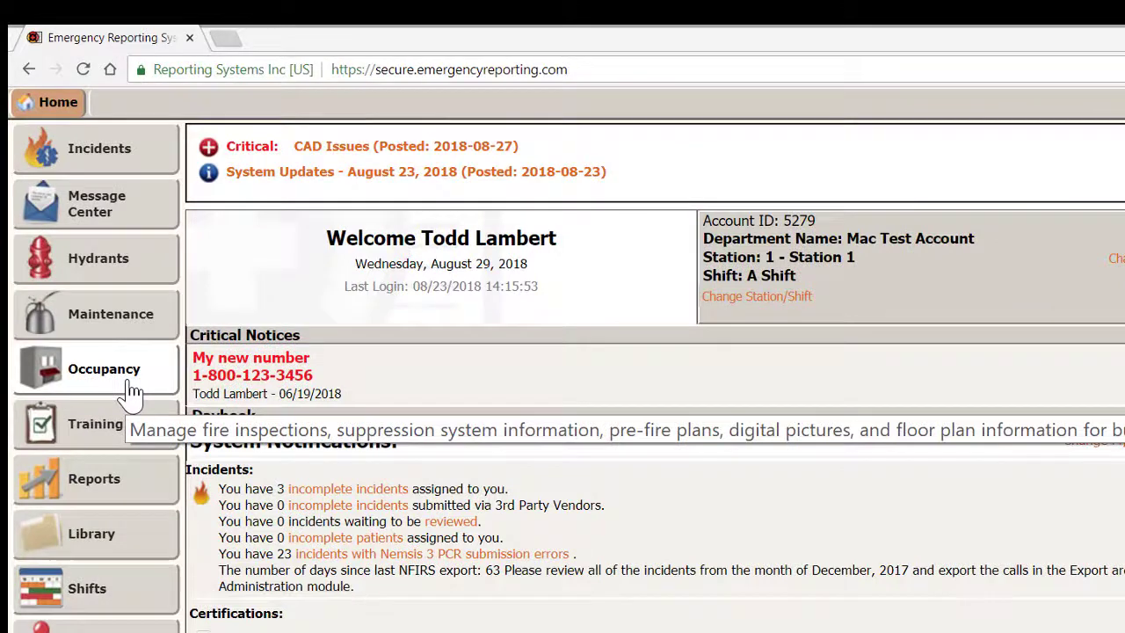
In the occupancy module's inspection result settings, allow and require reinspection for the Pending result type and save it
left_click(131, 391)
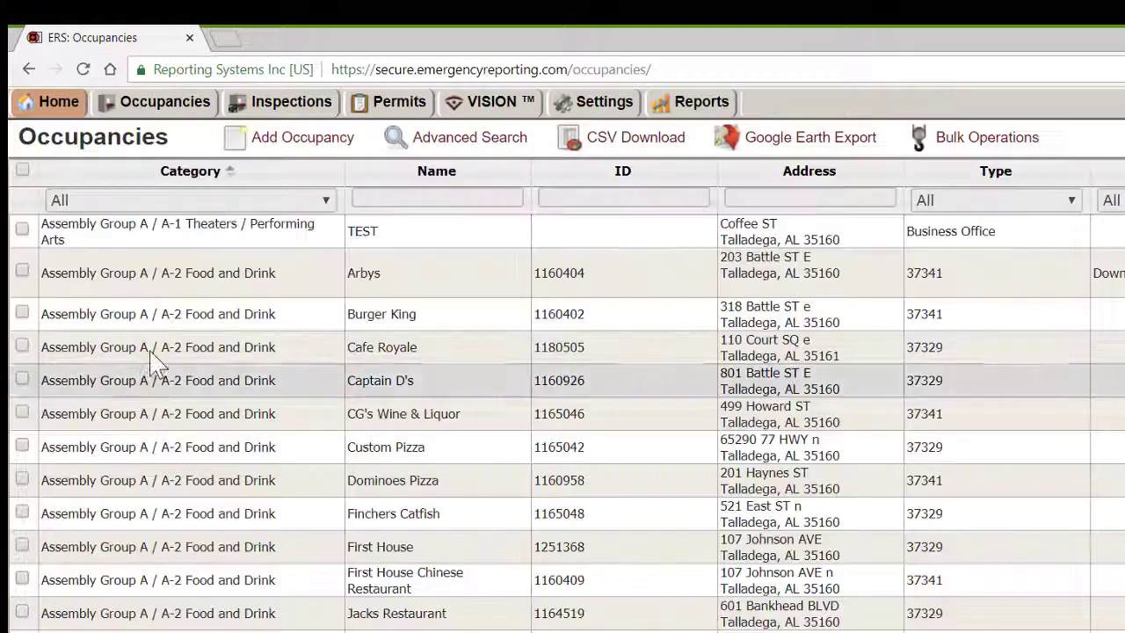
left_click(621, 109)
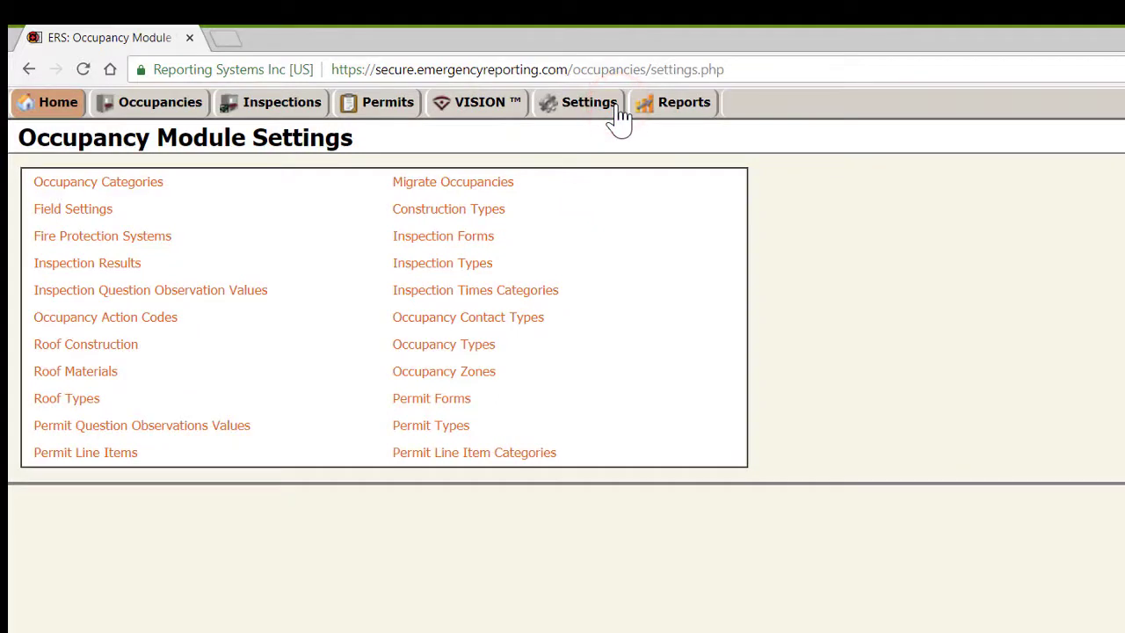
left_click(123, 269)
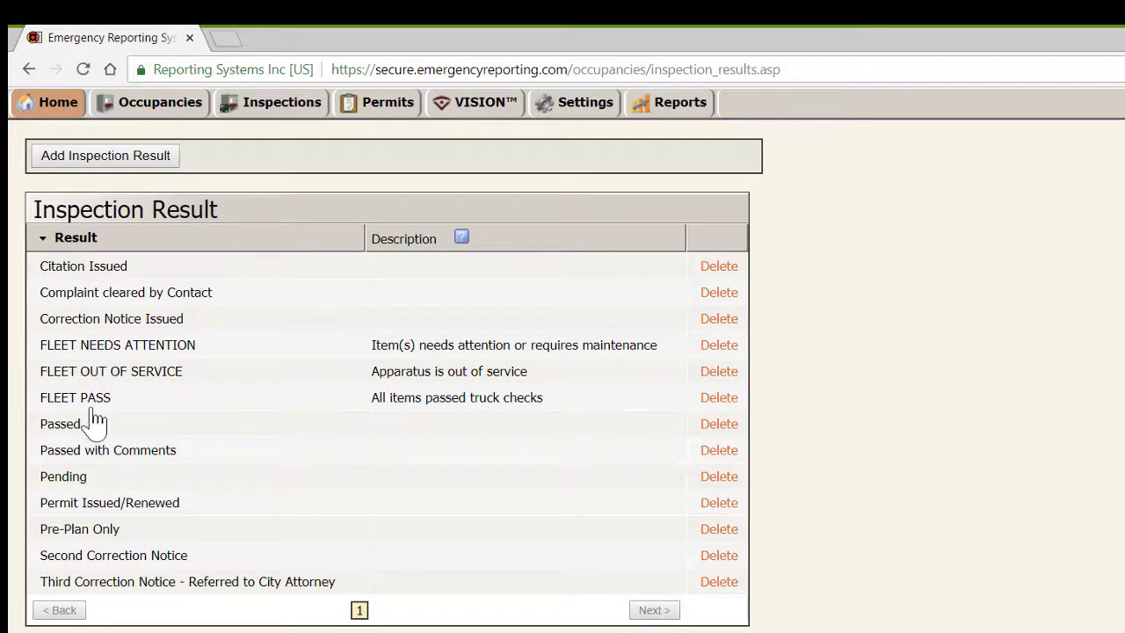
left_click(74, 483)
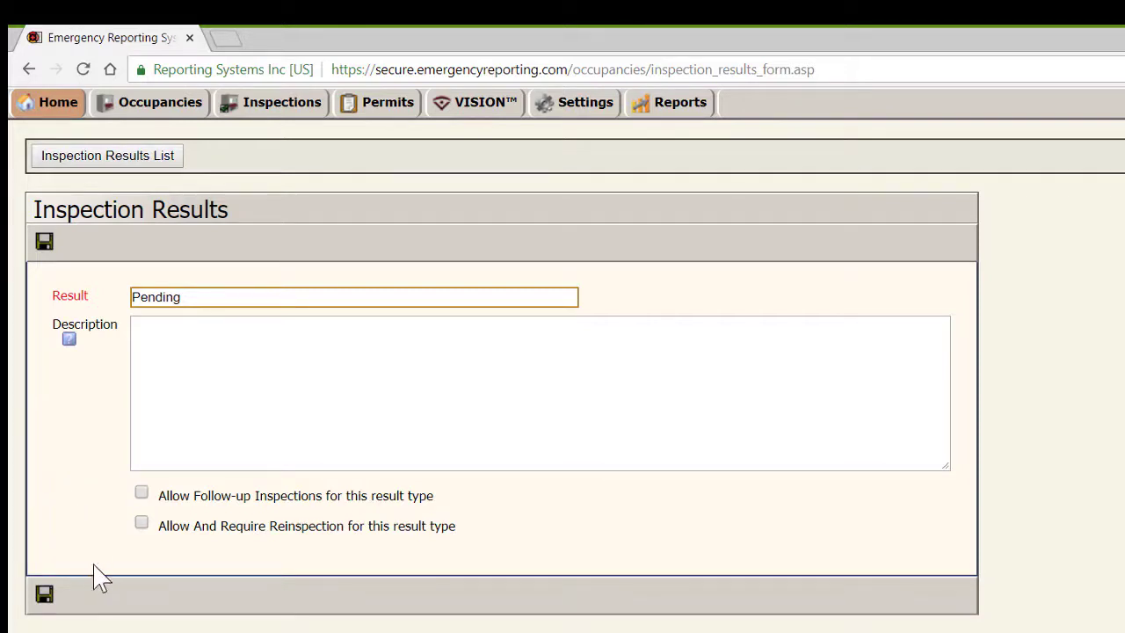
left_click(145, 524)
left_click(44, 594)
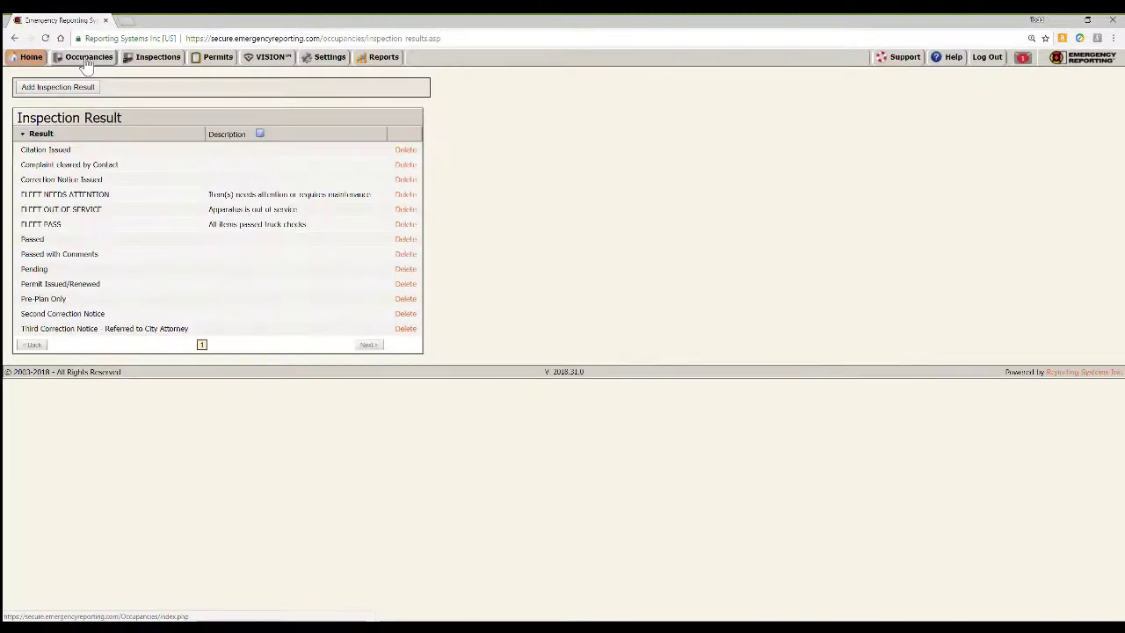
Start a new inspection for the Burger King occupancy and authorize it with the Pending result
left_click(86, 62)
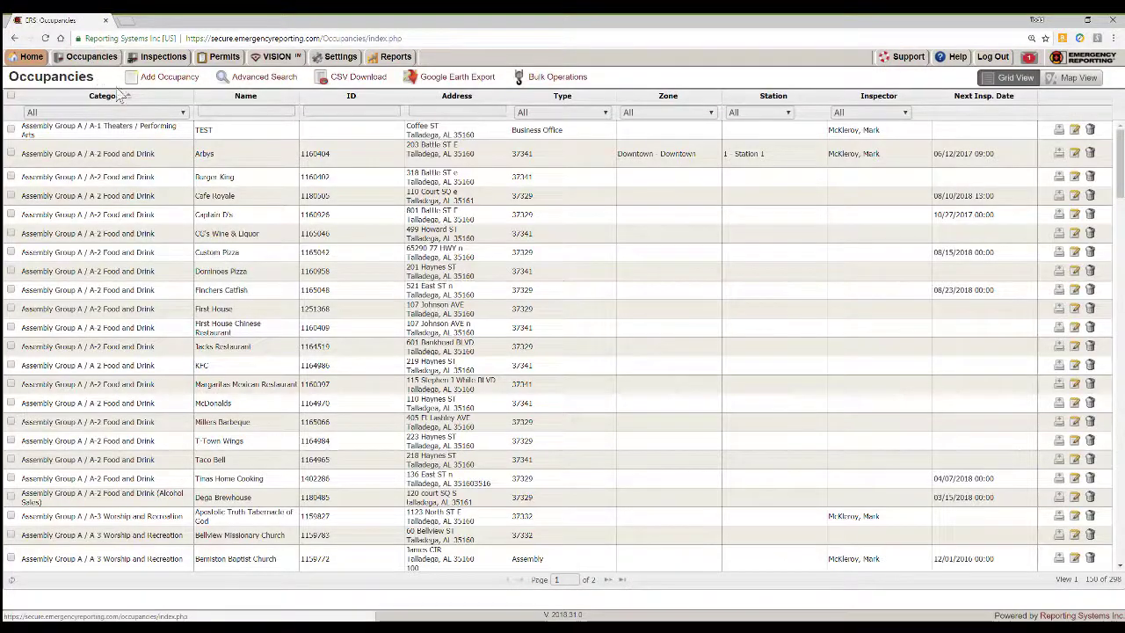
left_click(260, 179)
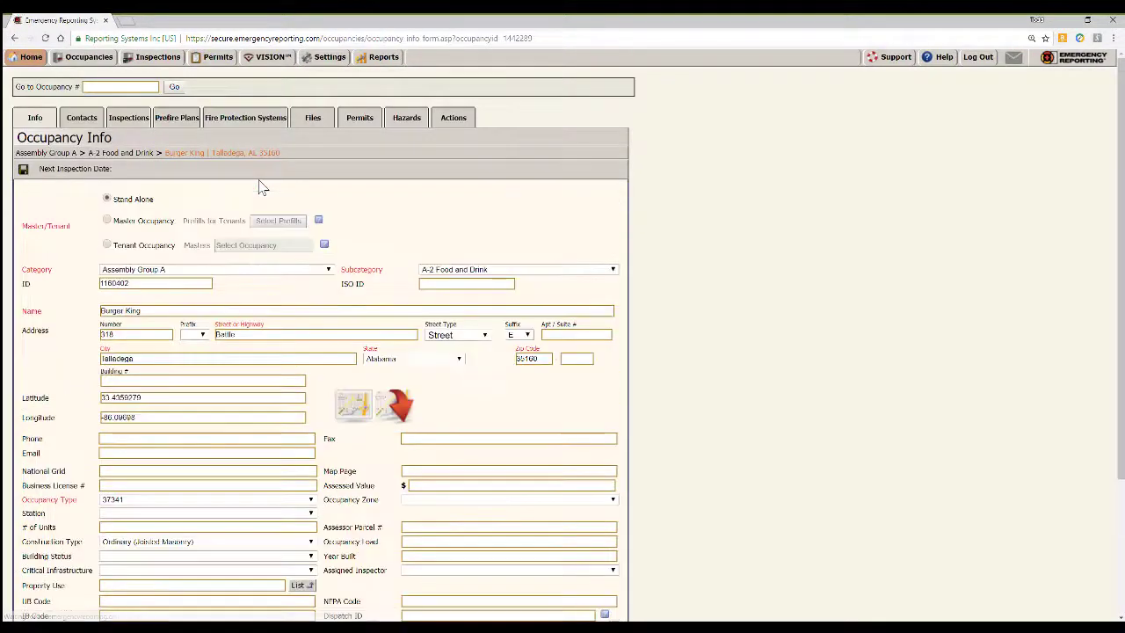
left_click(122, 125)
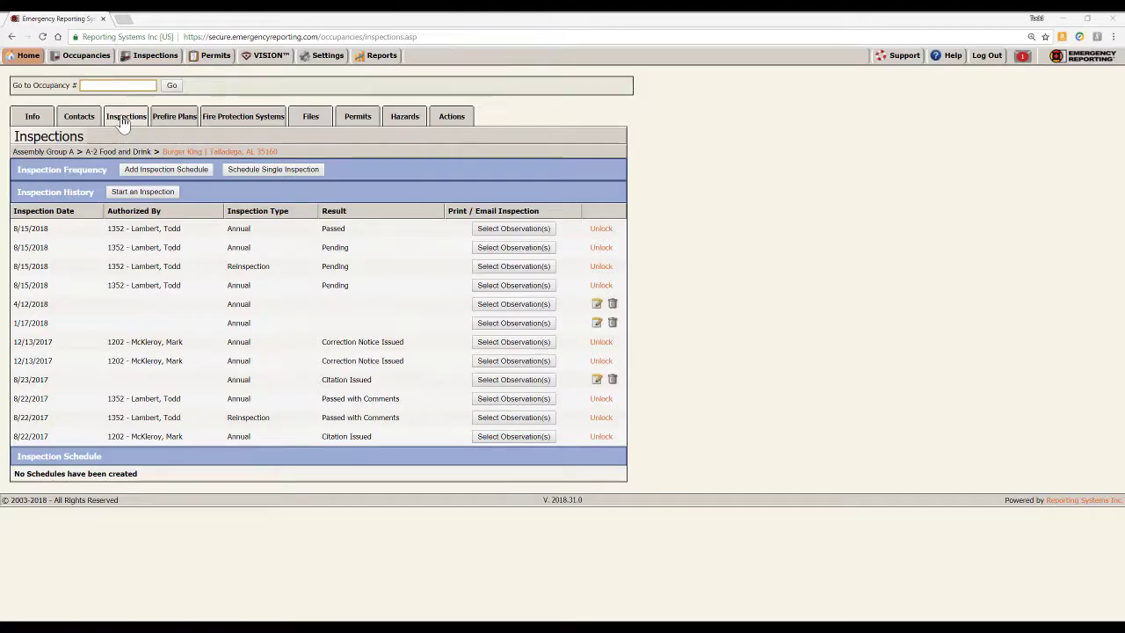
left_click(140, 192)
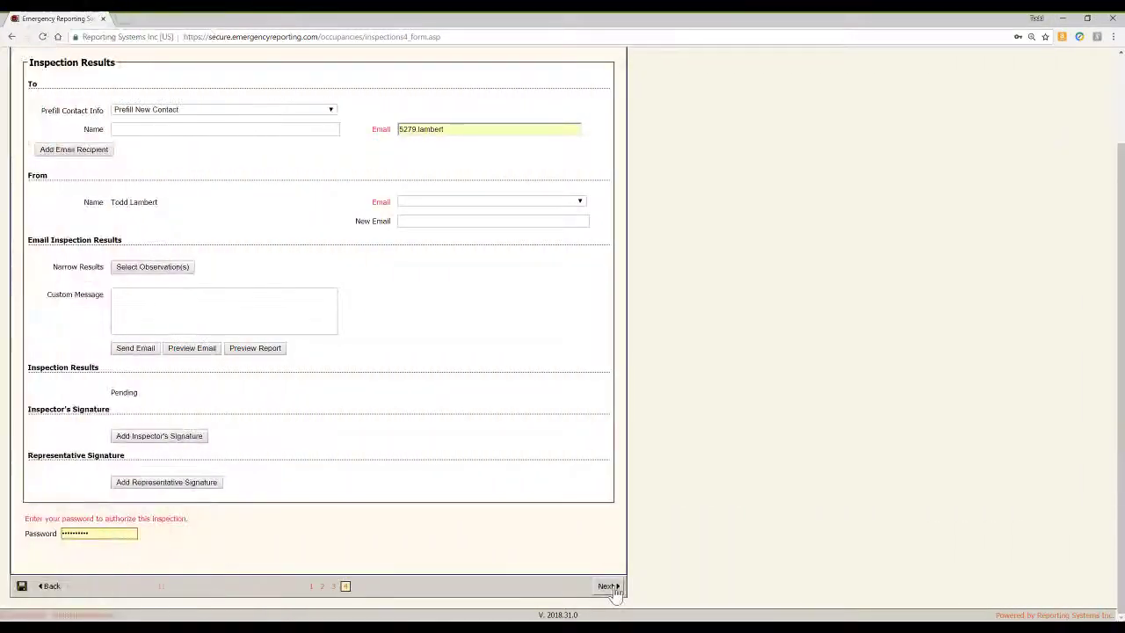
left_click(608, 585)
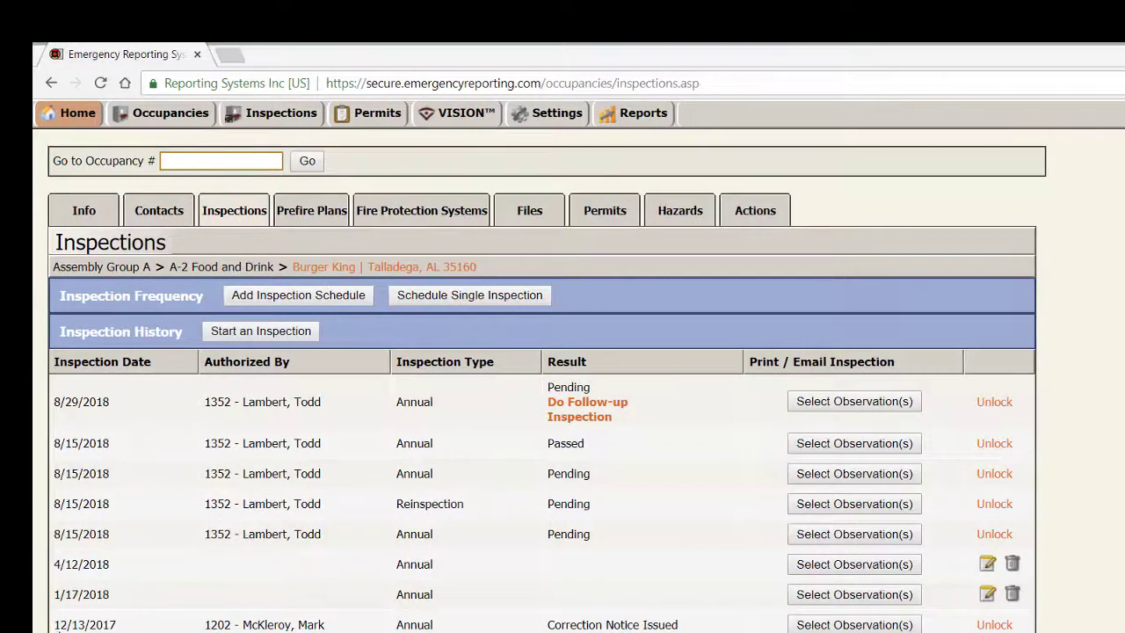
Create a follow-up inspection from the 8/29/2018 Pending annual inspection and proceed to its inspection questions
left_click(609, 410)
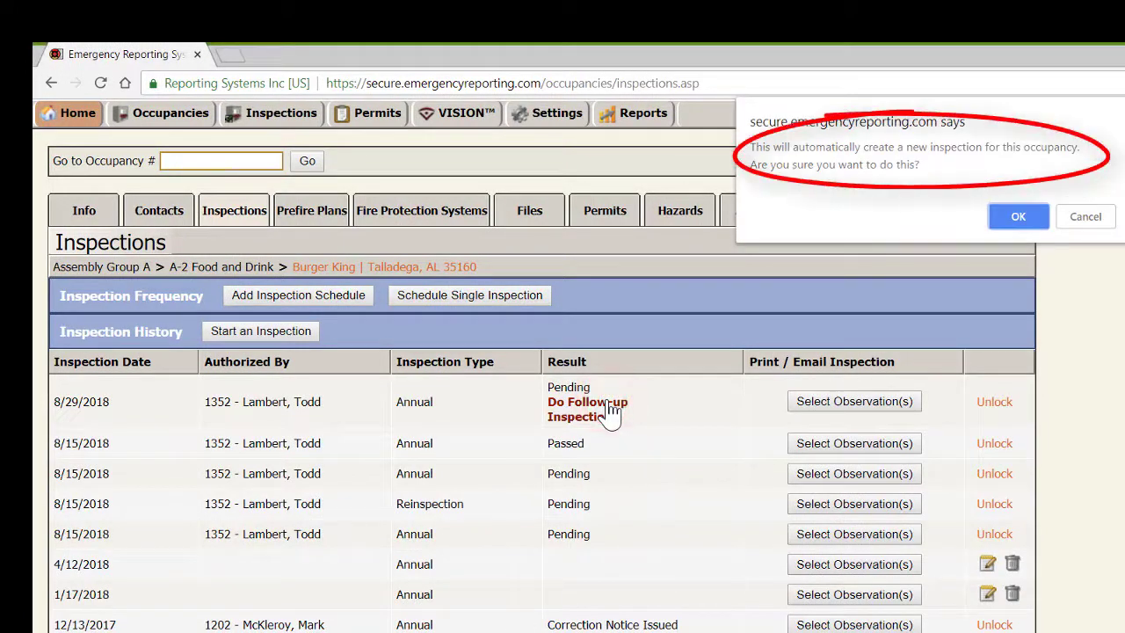
left_click(1020, 218)
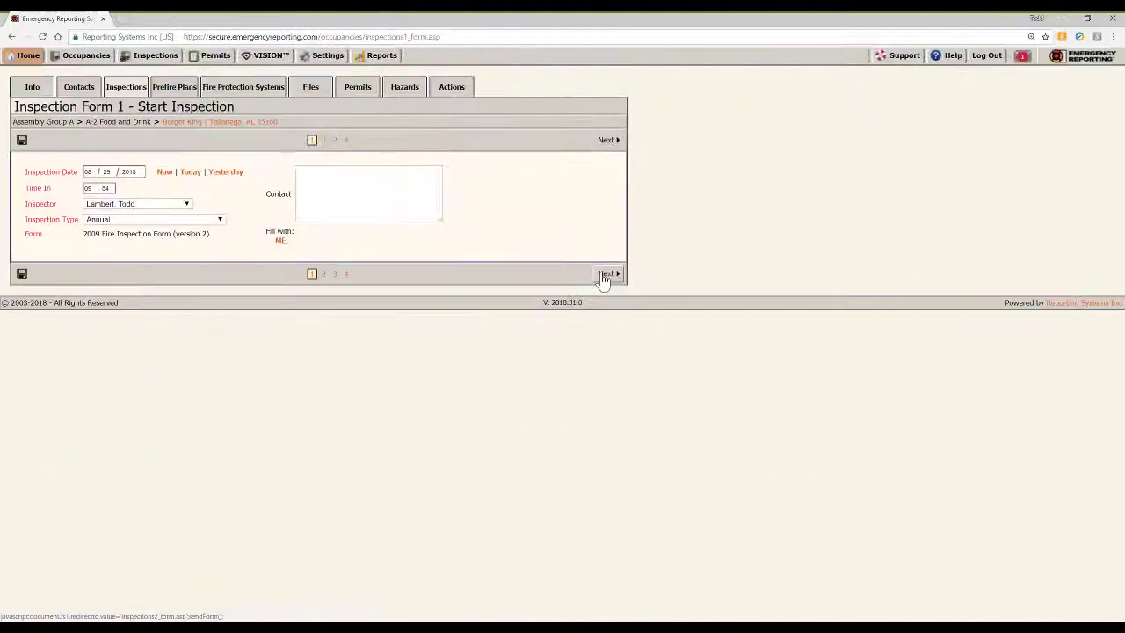
left_click(603, 274)
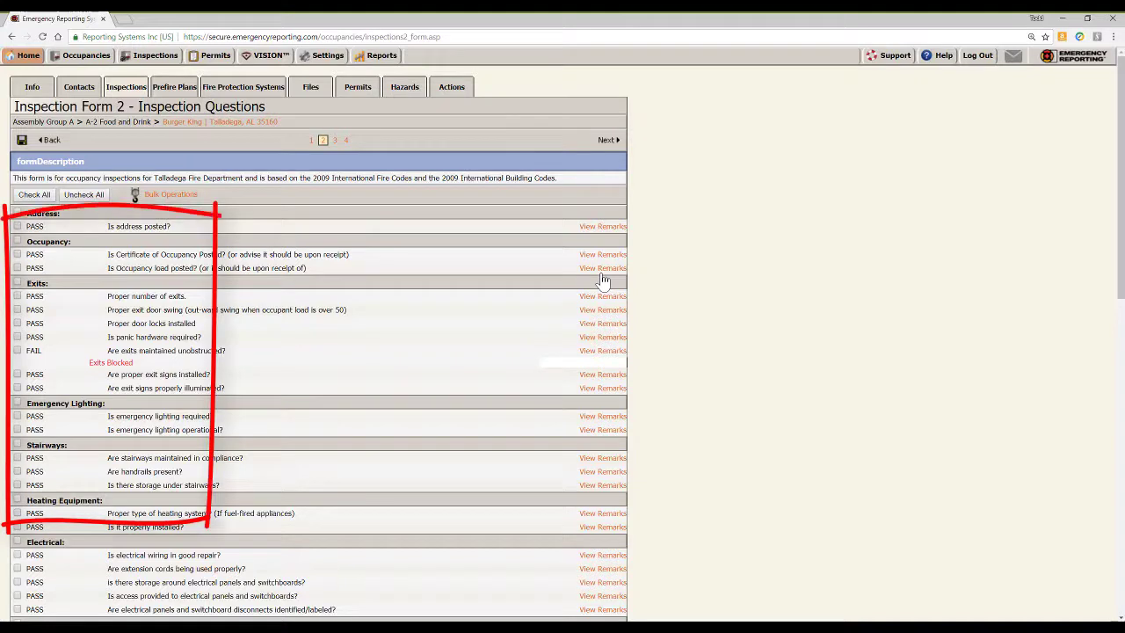
Set "Are exits maintained unobstructed?" to PASS, add the remark "Exits cleared on reinspection" under the existing one, and save
left_click(604, 351)
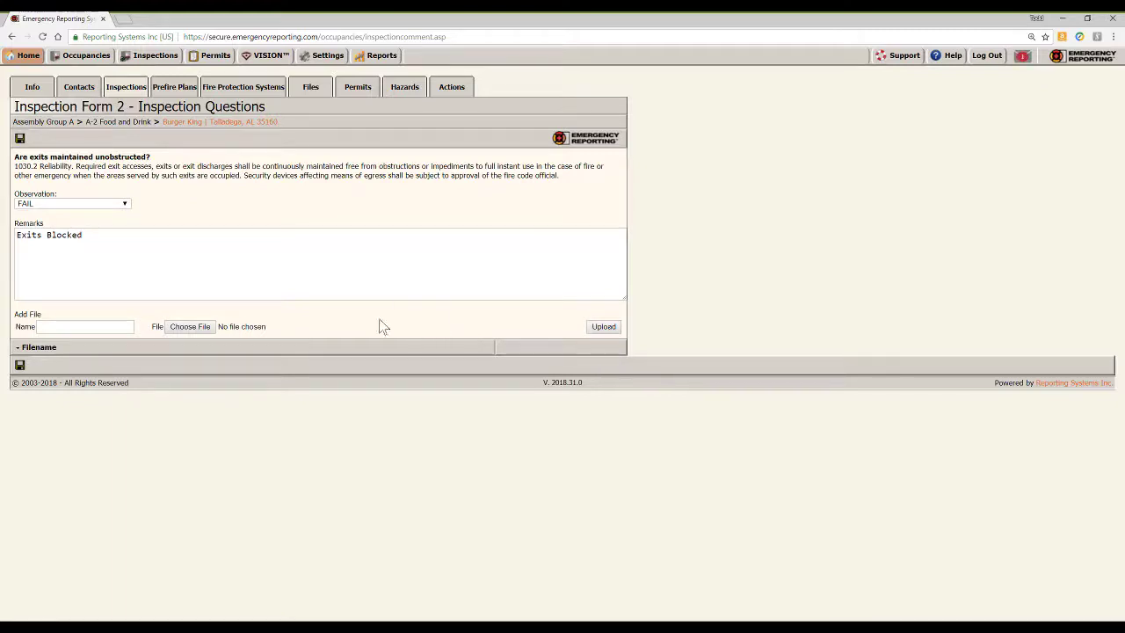
left_click(123, 207)
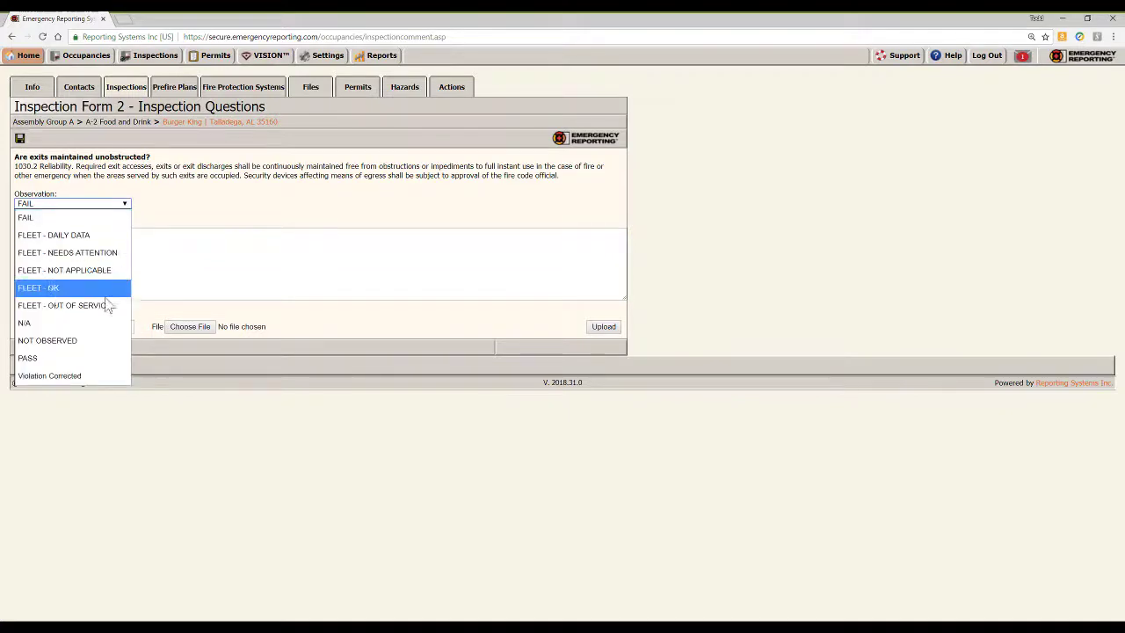
left_click(99, 358)
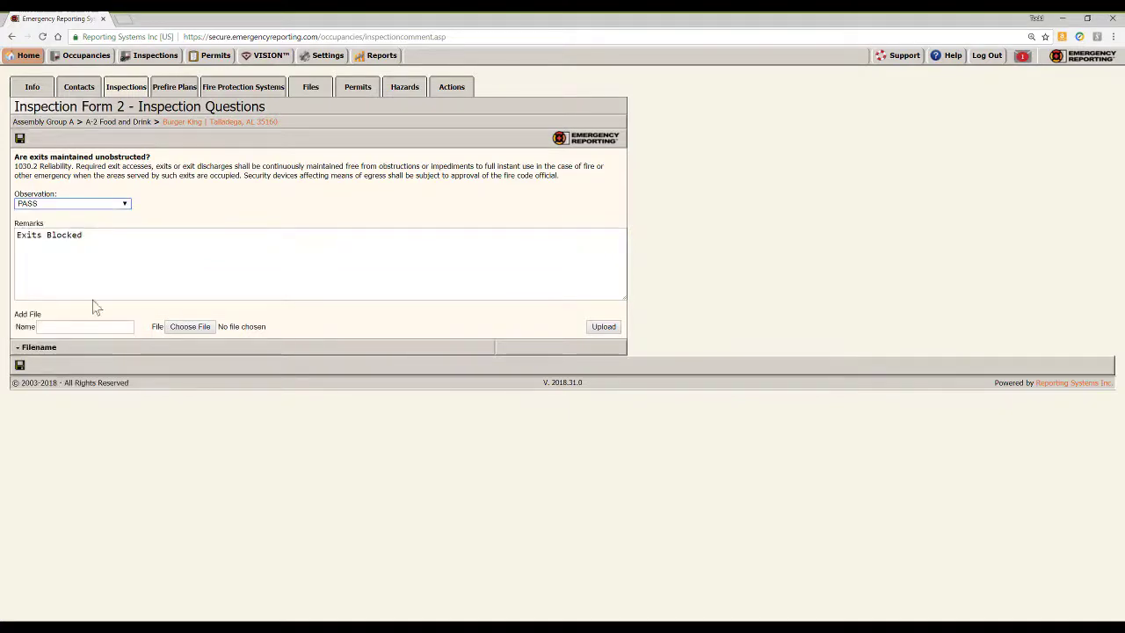
left_click(86, 233)
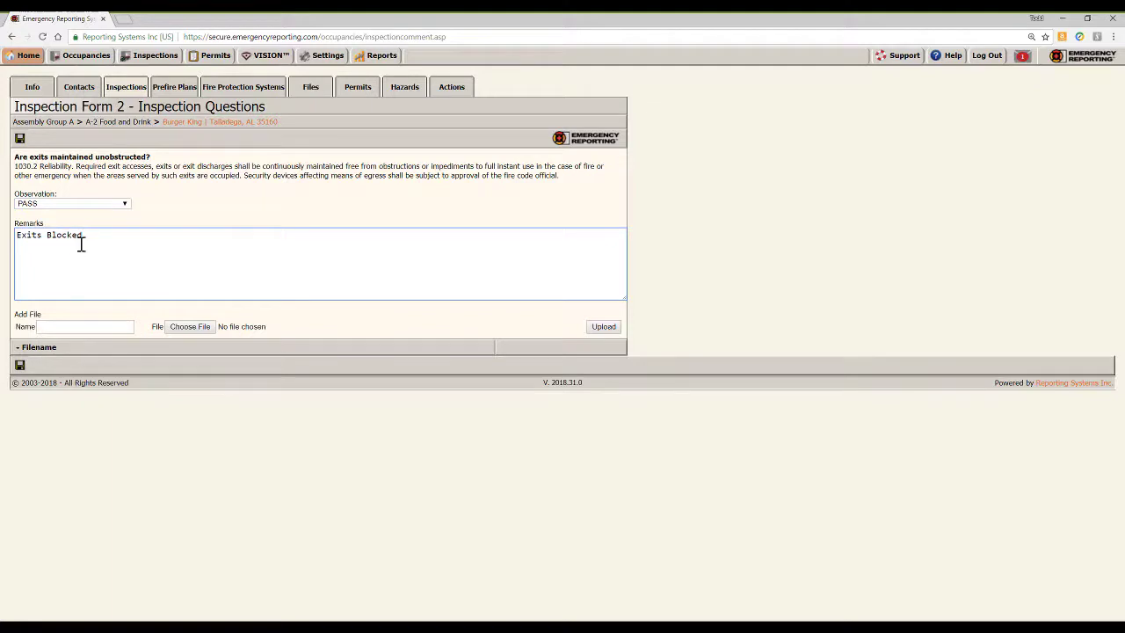
type("Exits cleared on reinspection")
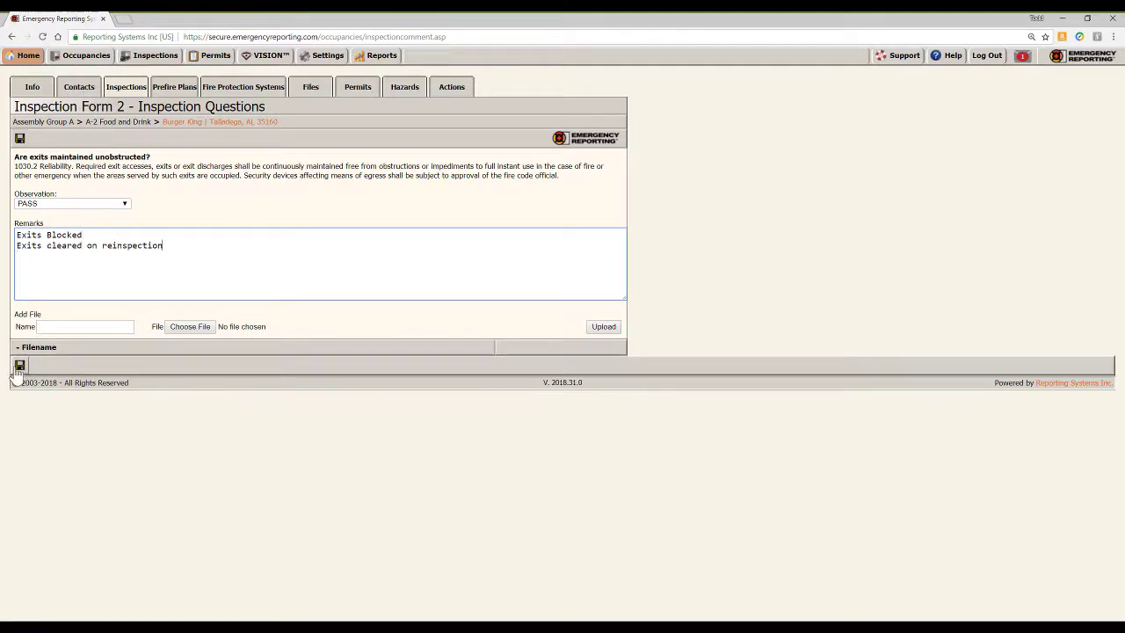
left_click(20, 366)
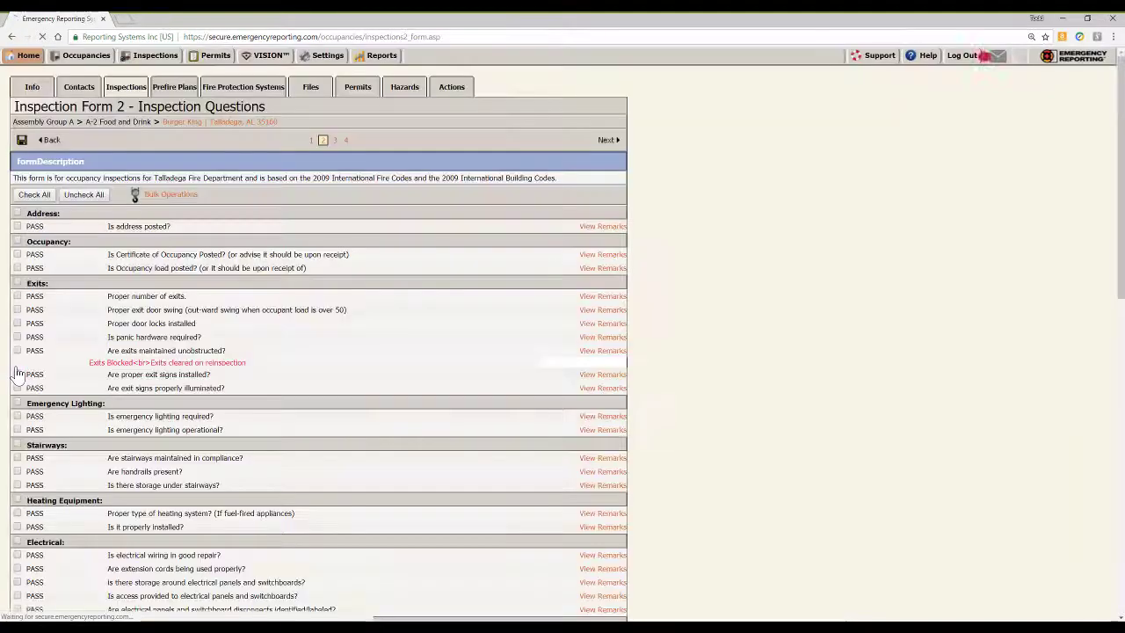
Finalize the follow-up inspection with the result Passed and submit its authorization
left_click(607, 141)
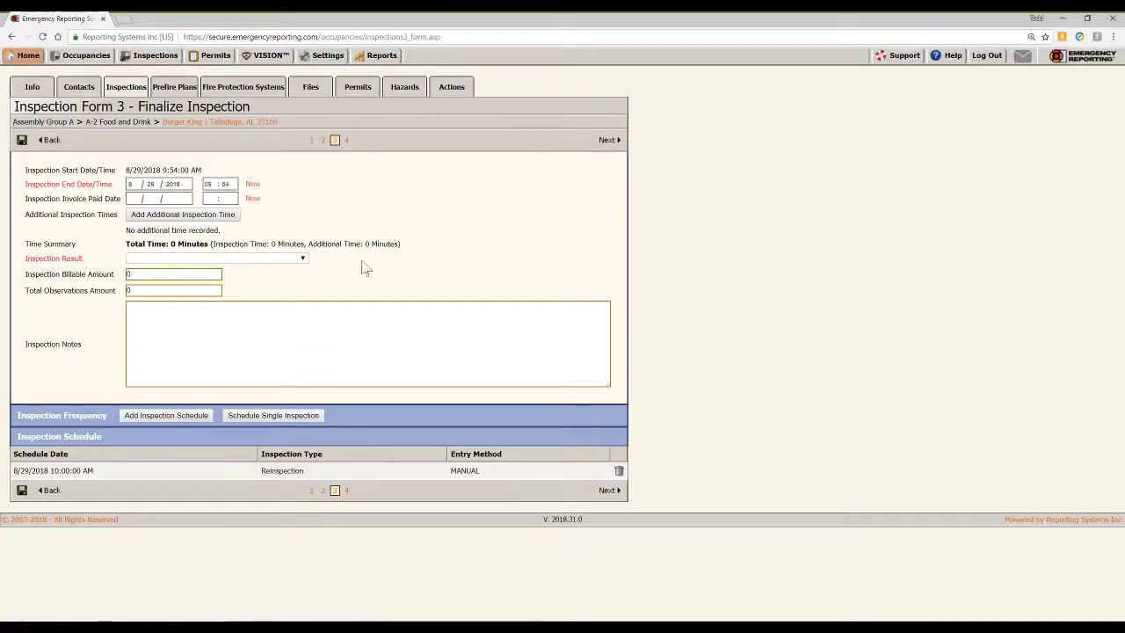
left_click(302, 262)
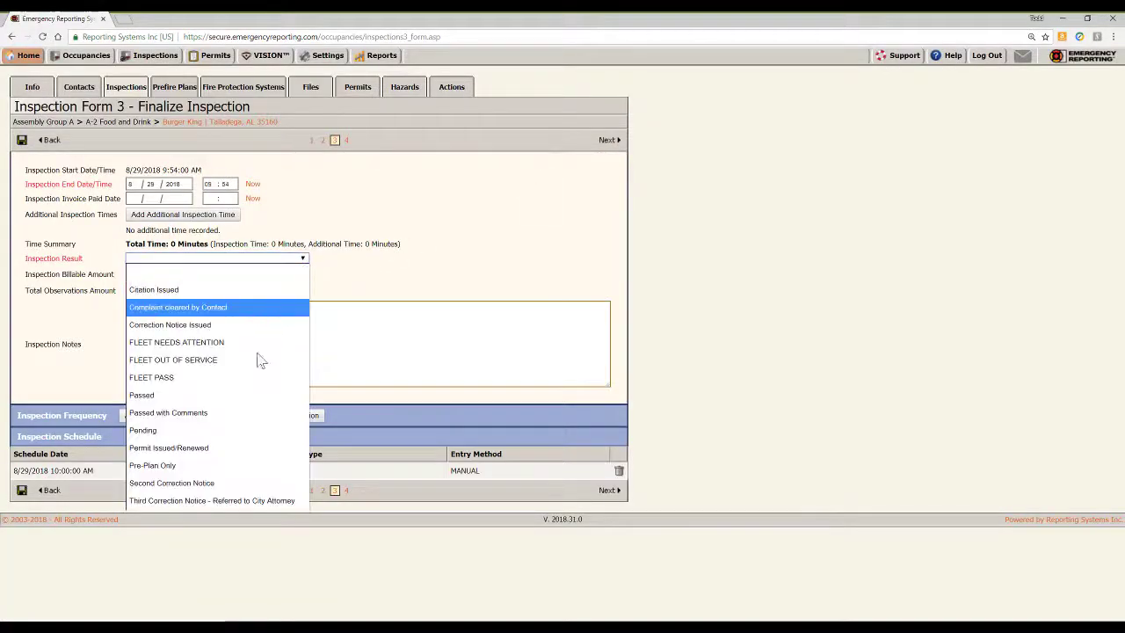
left_click(235, 397)
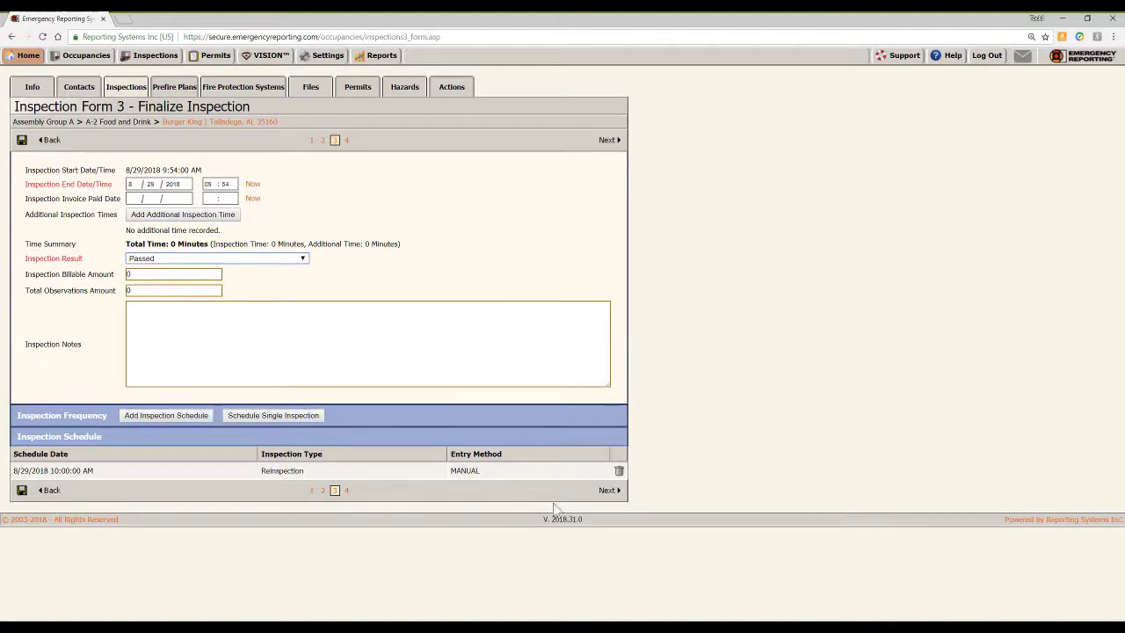
left_click(607, 490)
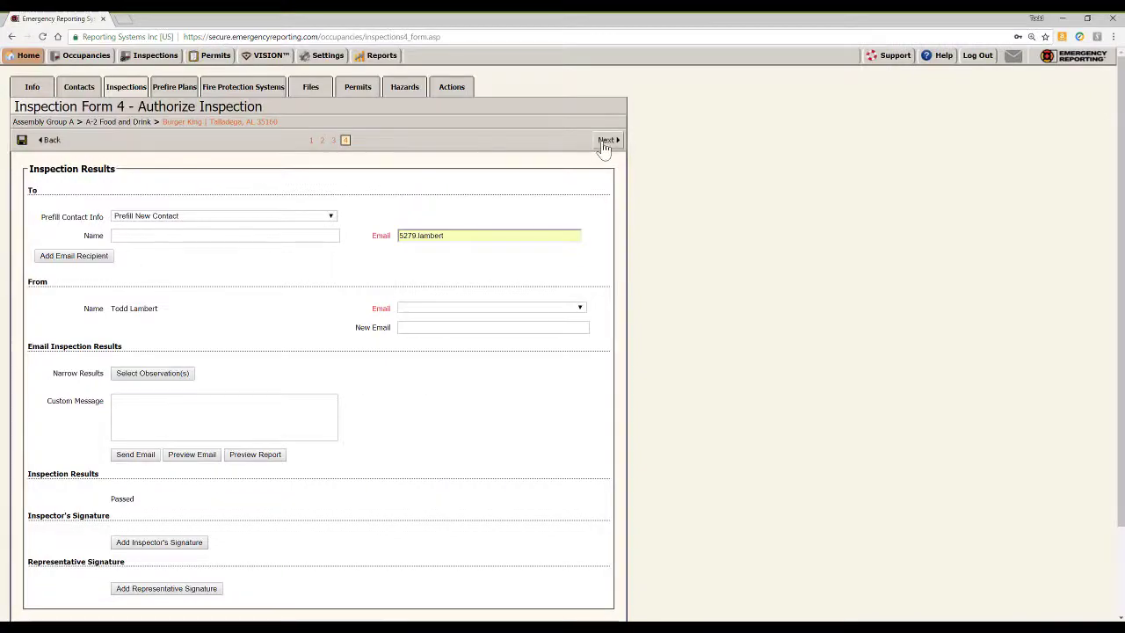
left_click(606, 141)
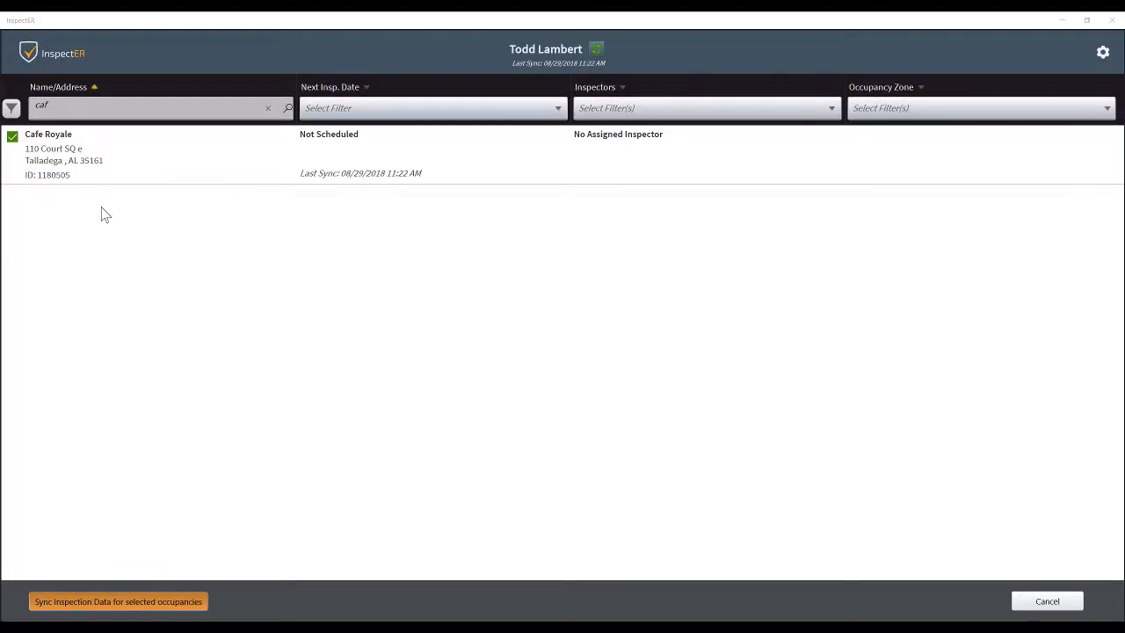
In InspectER, start an Annual inspection for Cafe Royale using the 2009 Fire Inspection Form (version 2)
left_click(234, 148)
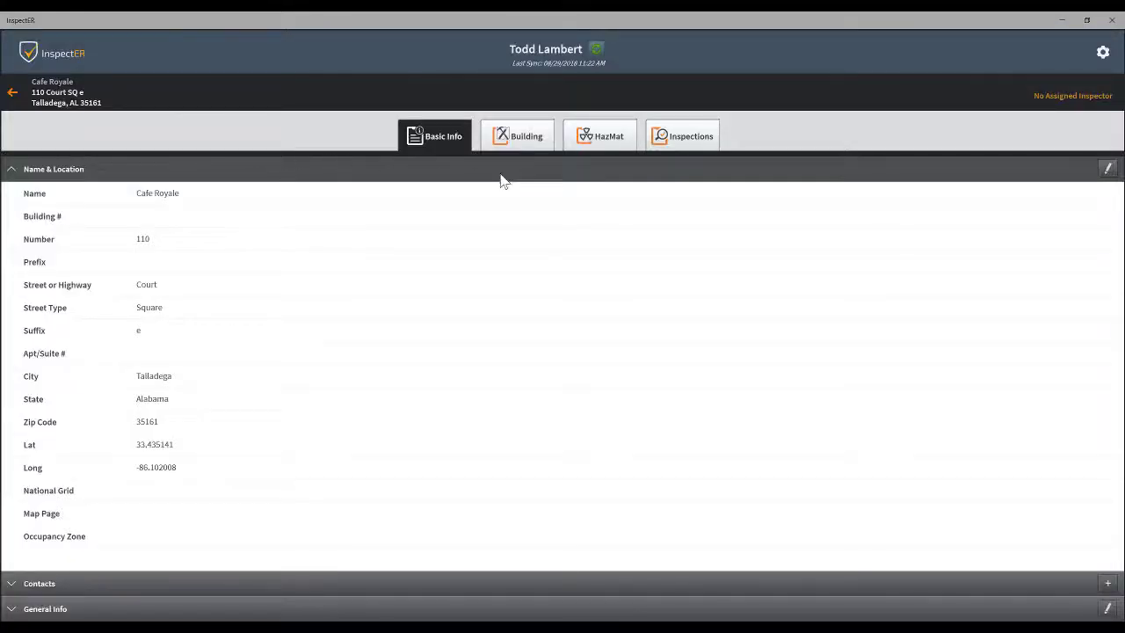
left_click(677, 149)
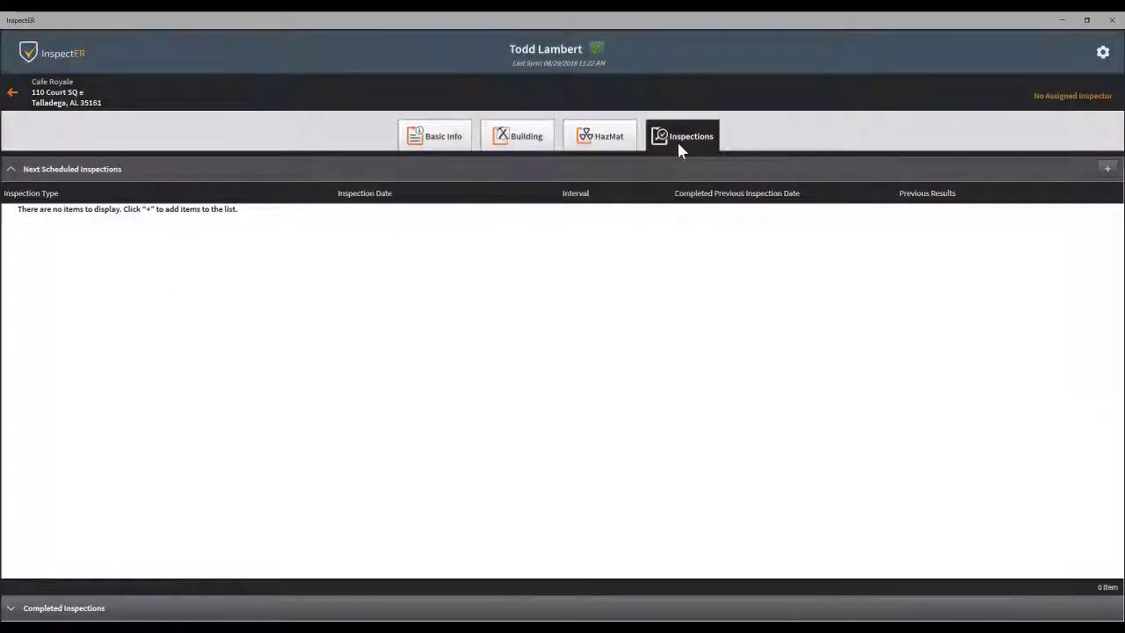
left_click(1109, 170)
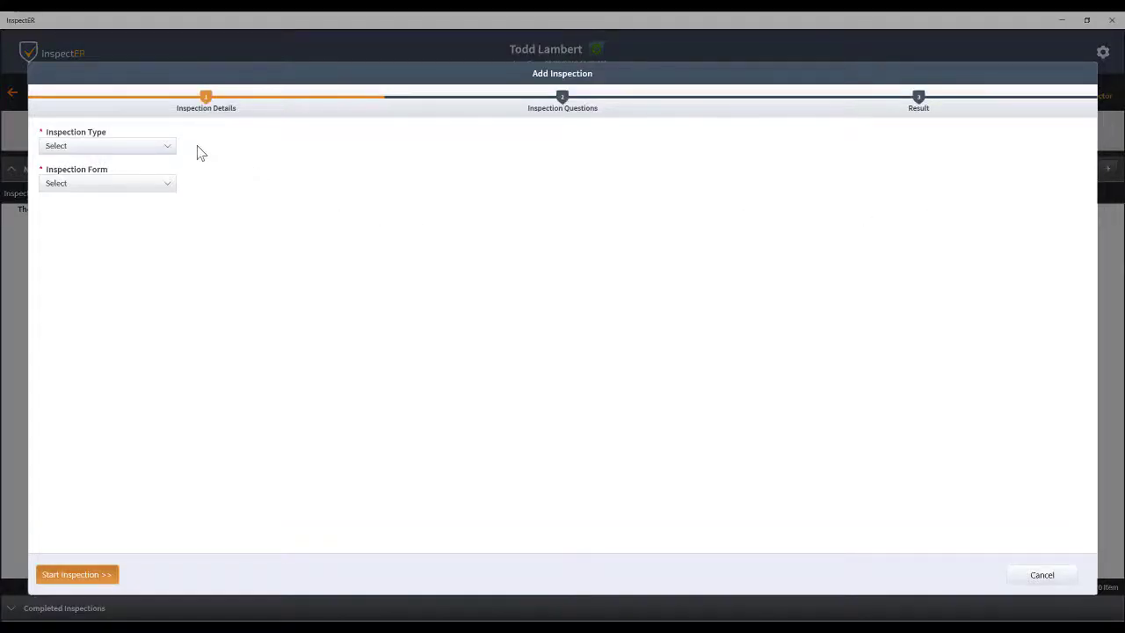
left_click(171, 151)
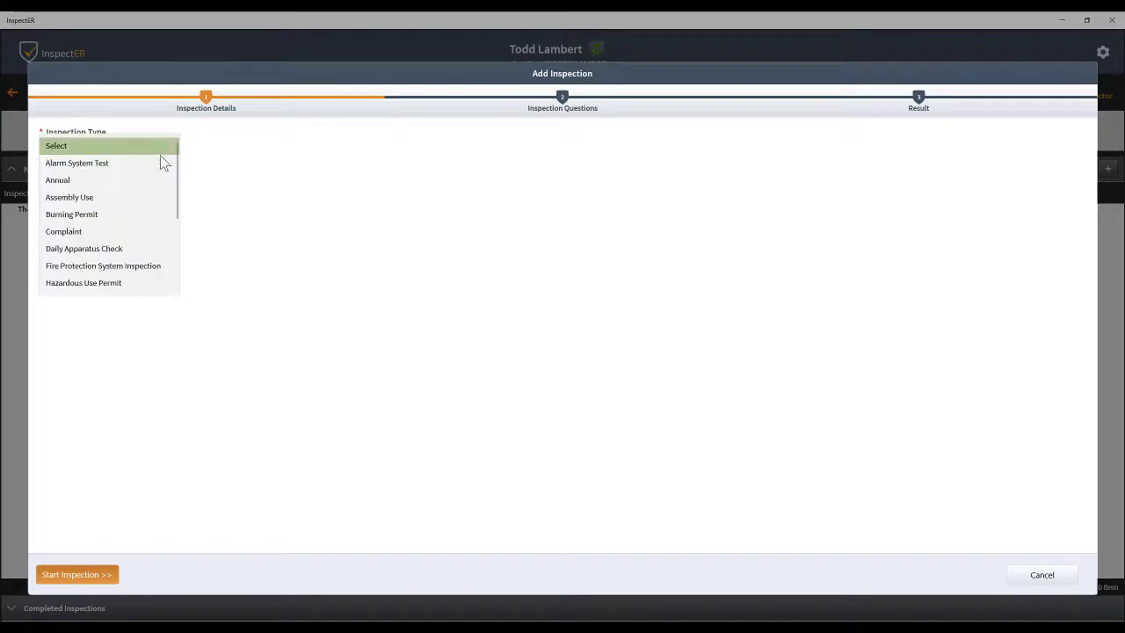
left_click(139, 181)
left_click(139, 193)
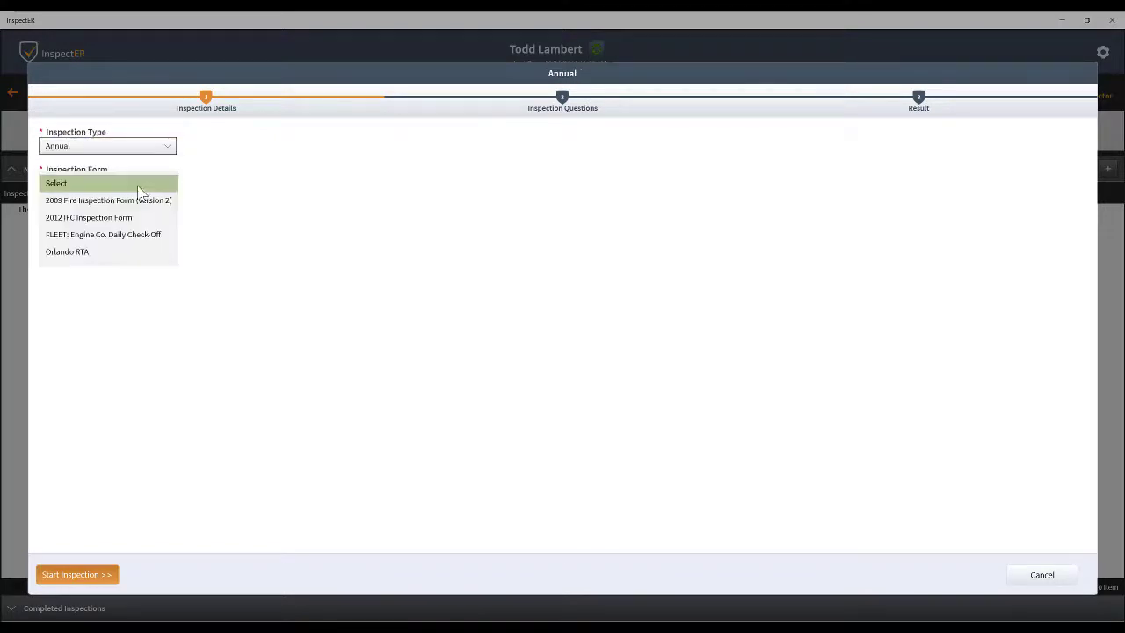
left_click(136, 205)
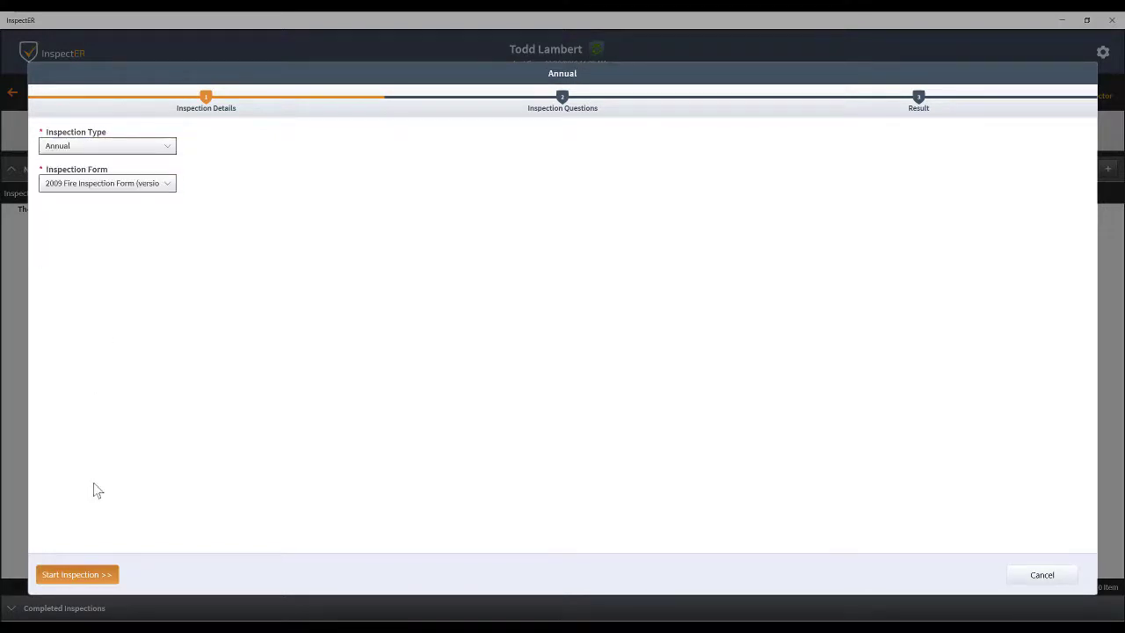
left_click(94, 575)
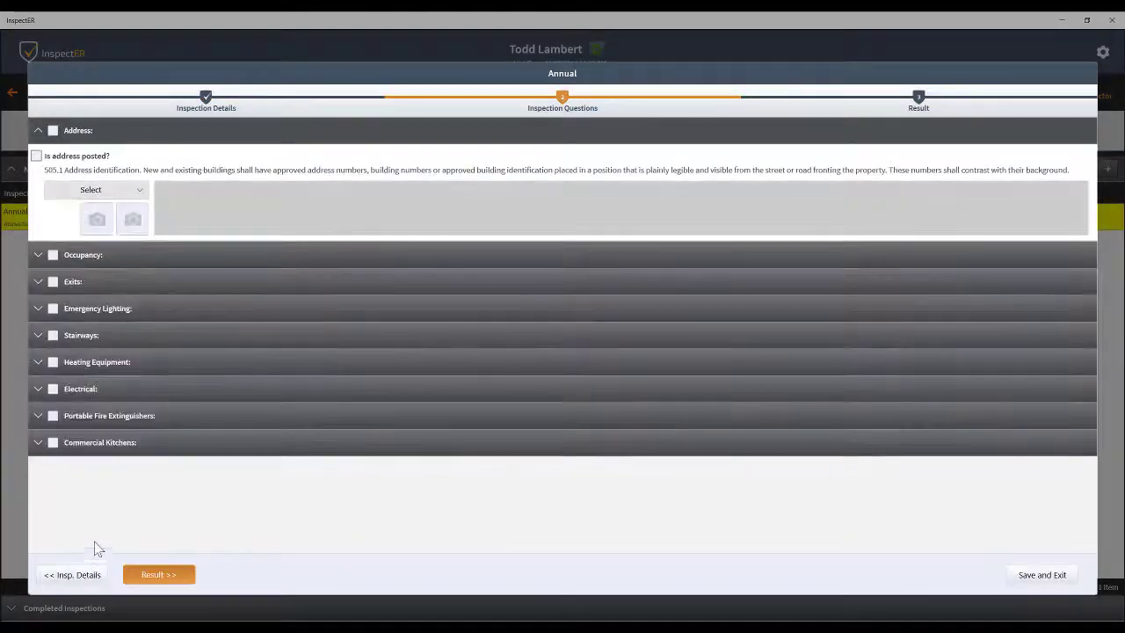
Select all questions of the Annual inspection and bulk-answer them with PASS
left_click(52, 131)
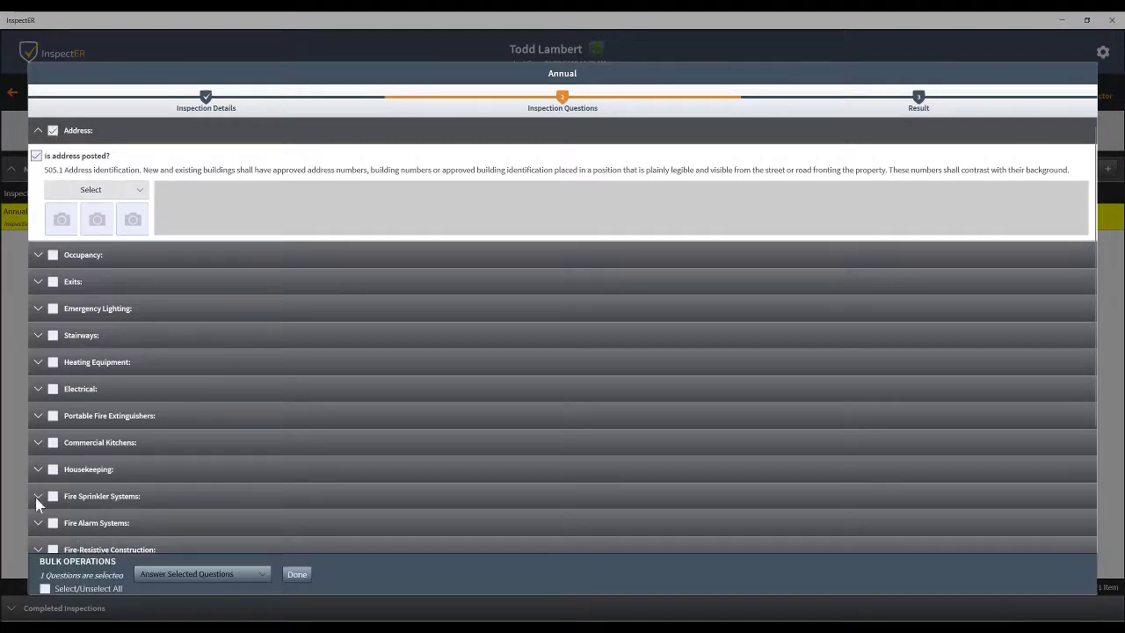
left_click(52, 591)
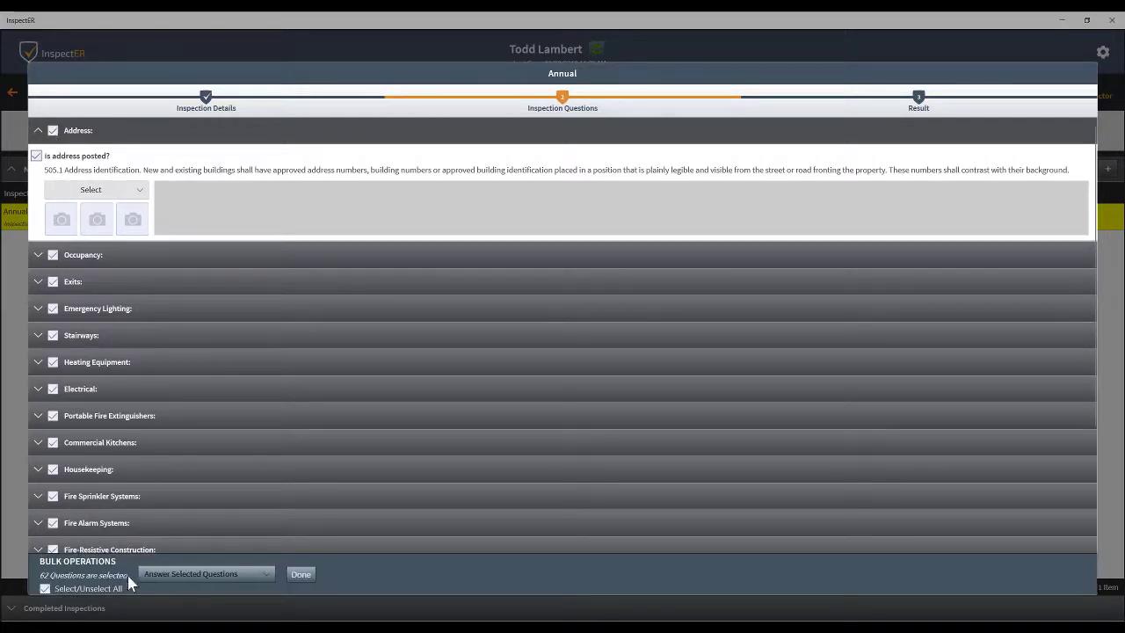
left_click(158, 574)
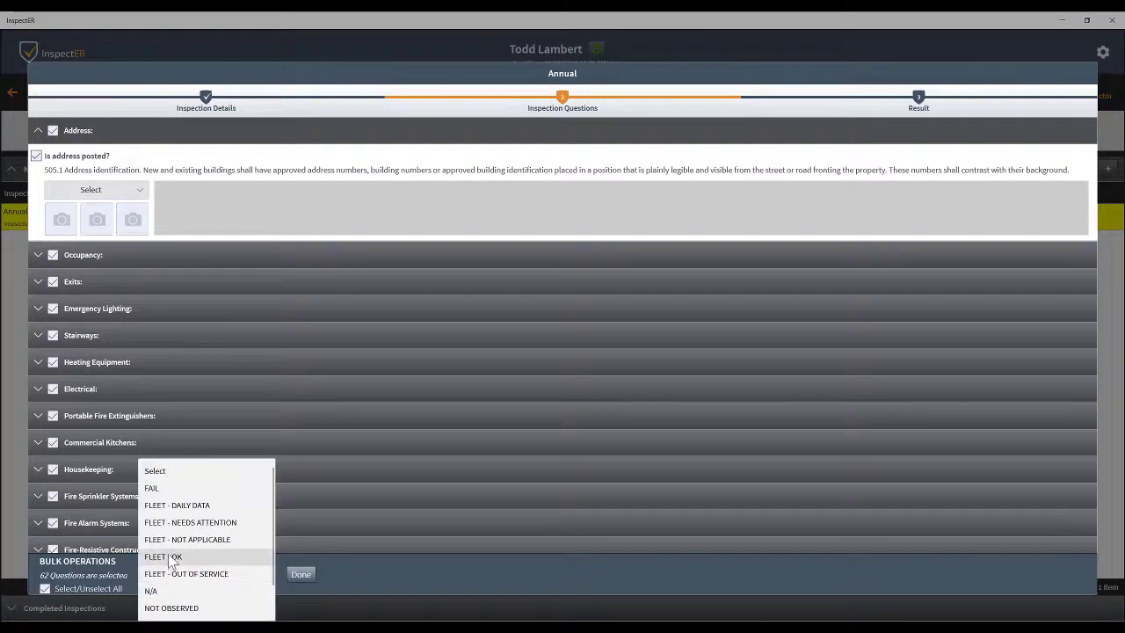
scroll(171, 567, "down", 1)
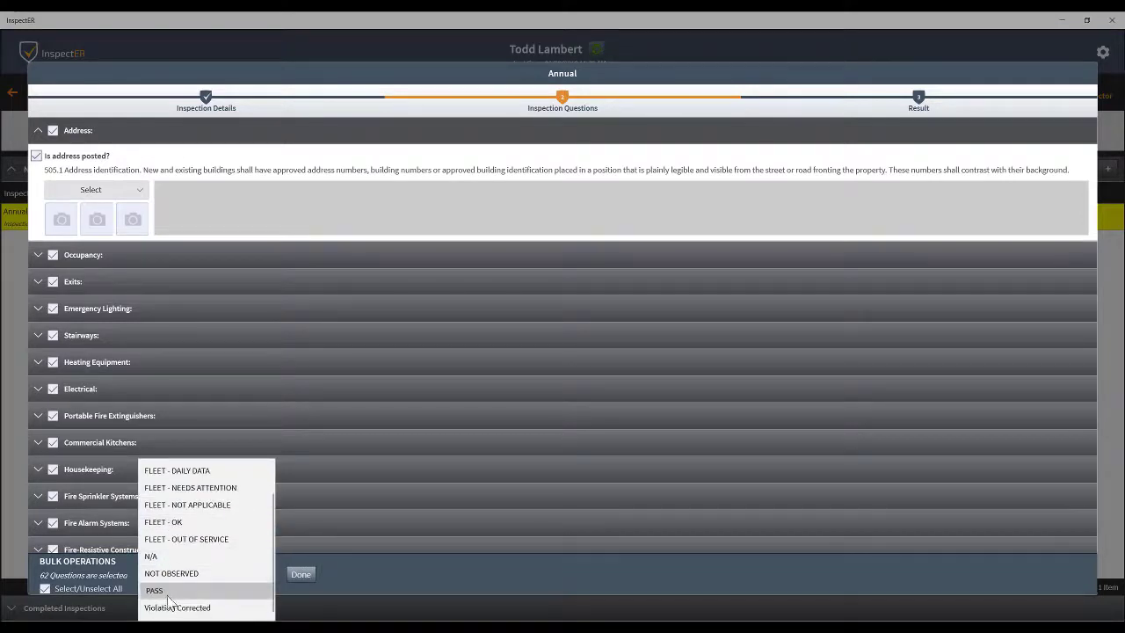
left_click(174, 591)
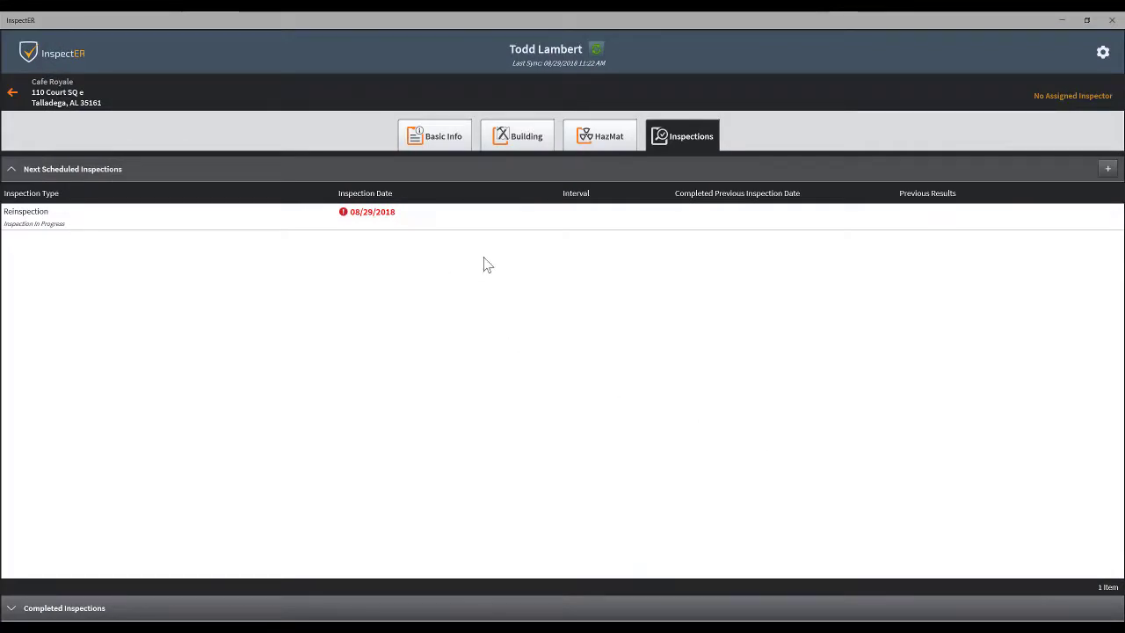
Sync the InspectER data now, switch to Emergency Reporting and reload Cafe Royale's inspections page, allowing the form resubmission
left_click(595, 50)
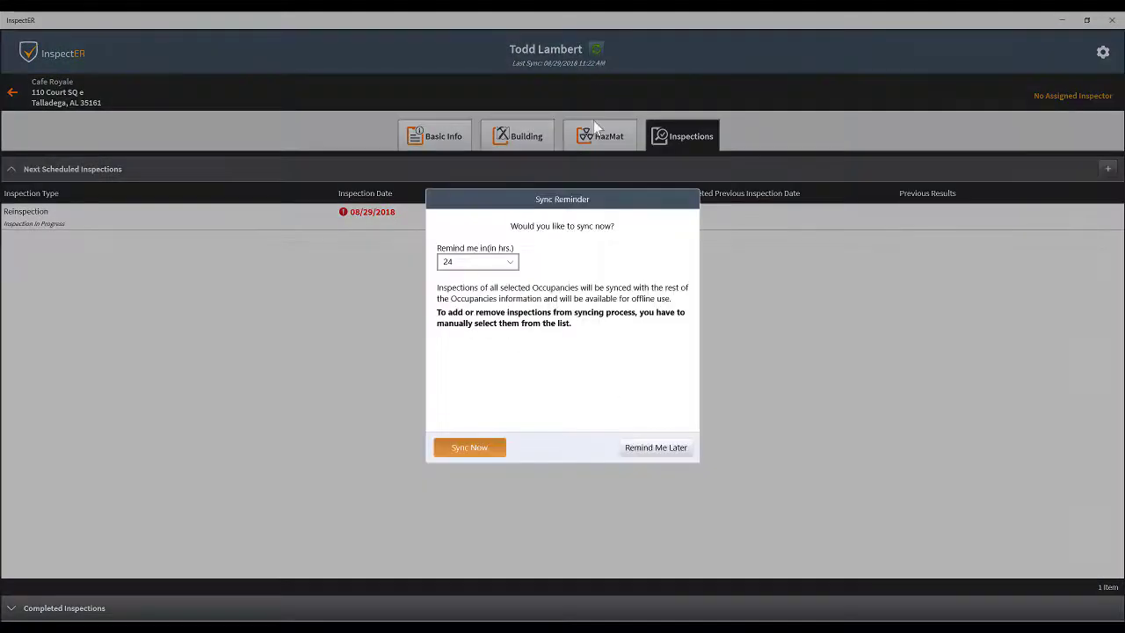
left_click(481, 449)
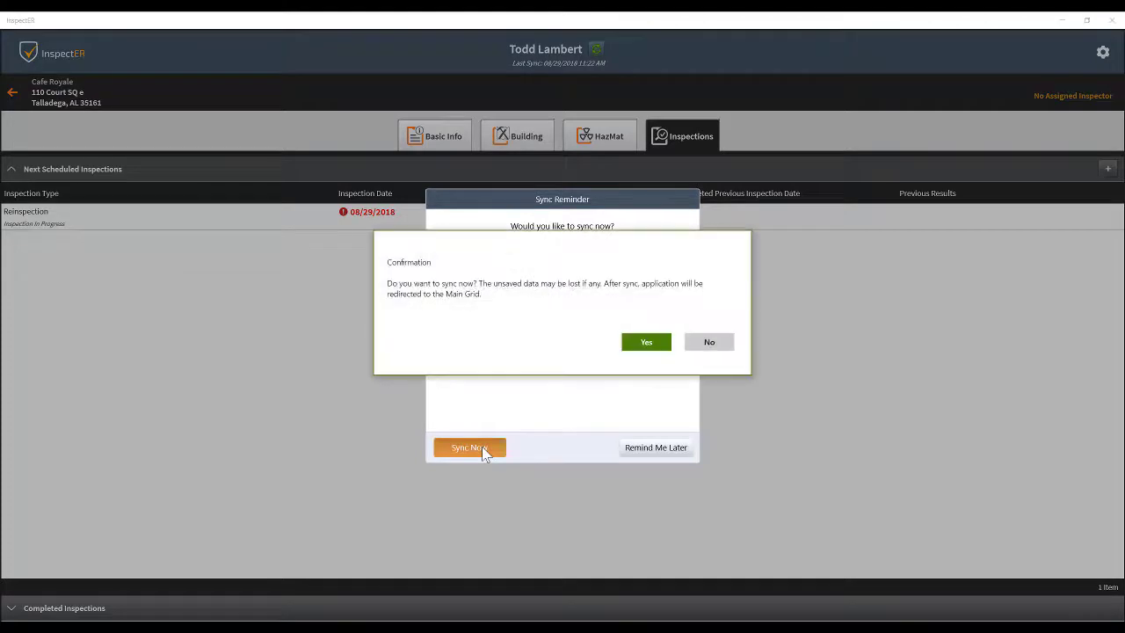
left_click(642, 345)
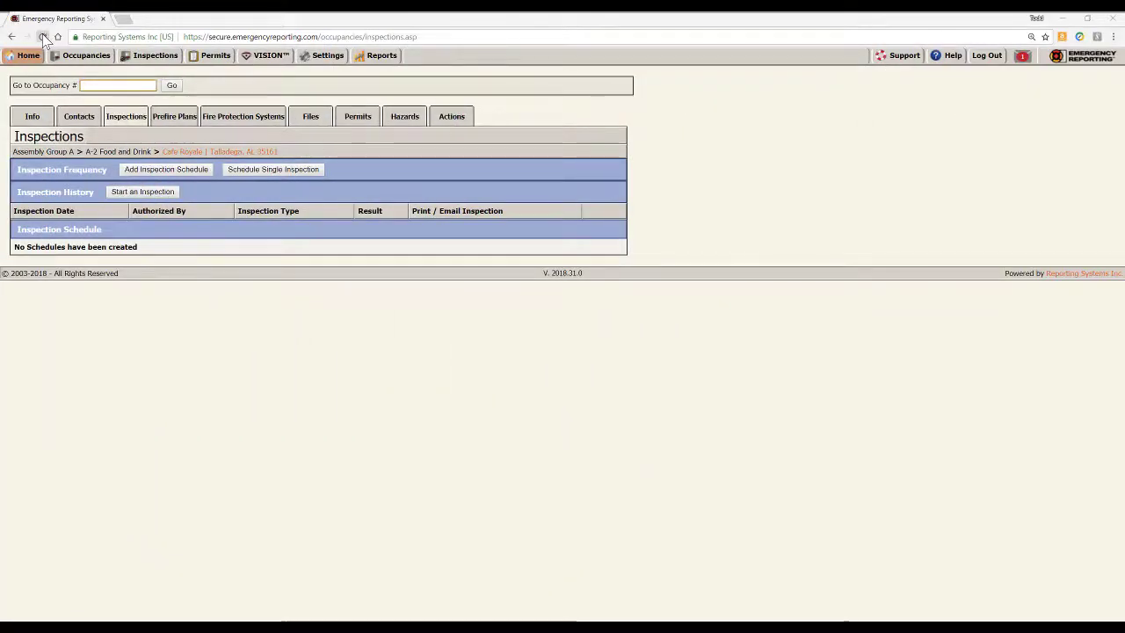
left_click(42, 36)
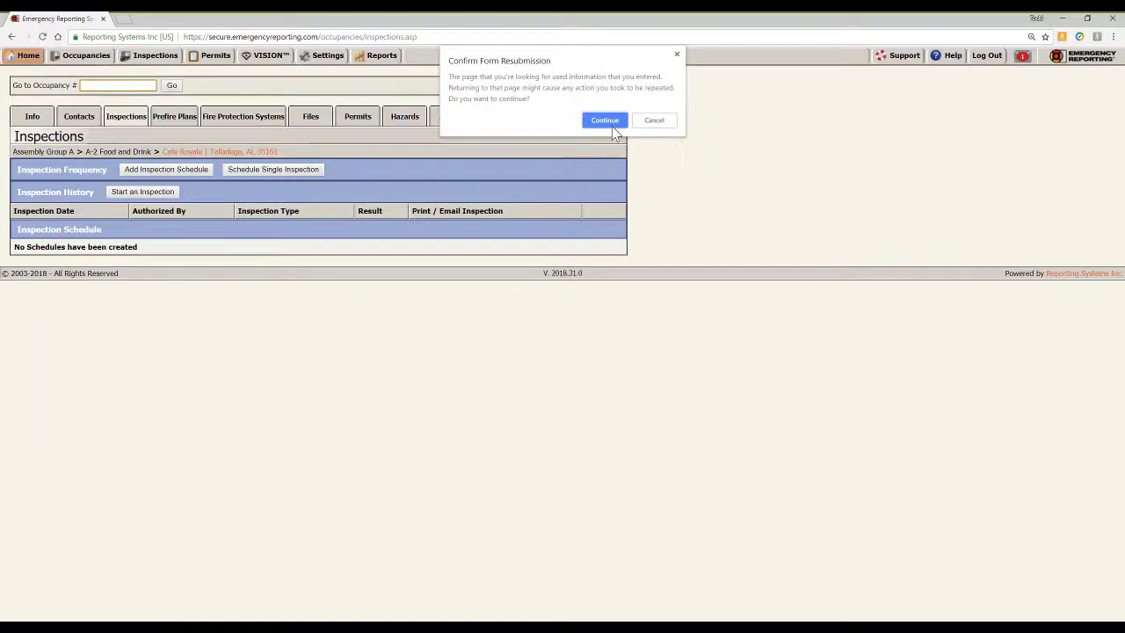
left_click(613, 124)
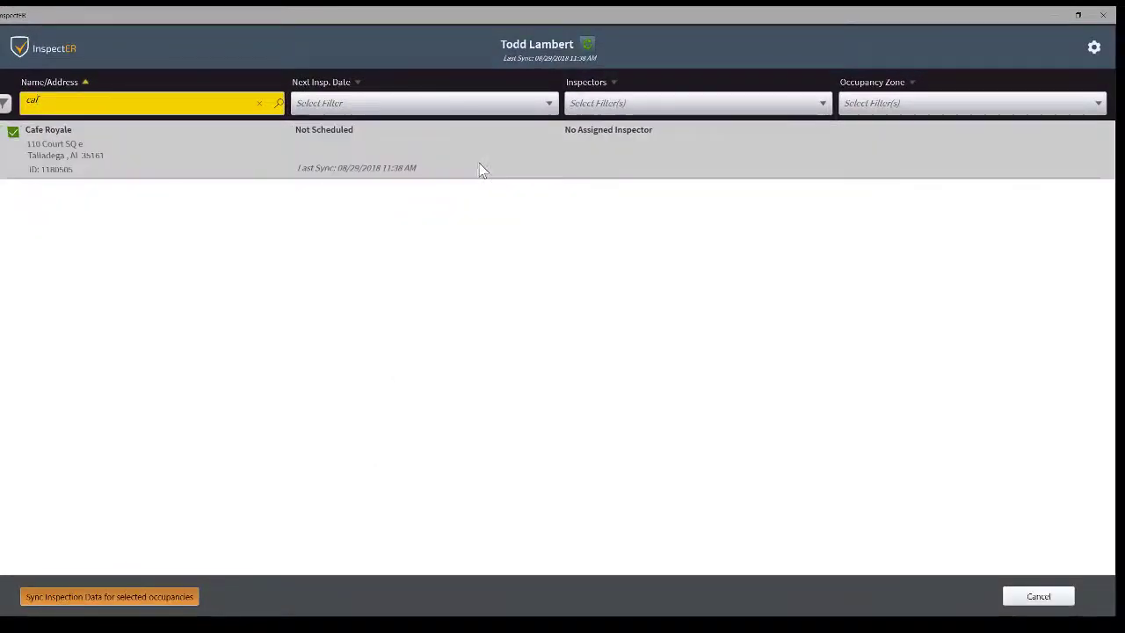
In InspectER, open Cafe Royale's in-progress 08/29/2018 Reinspection and go through the Exits section of its inspection questions
left_click(480, 169)
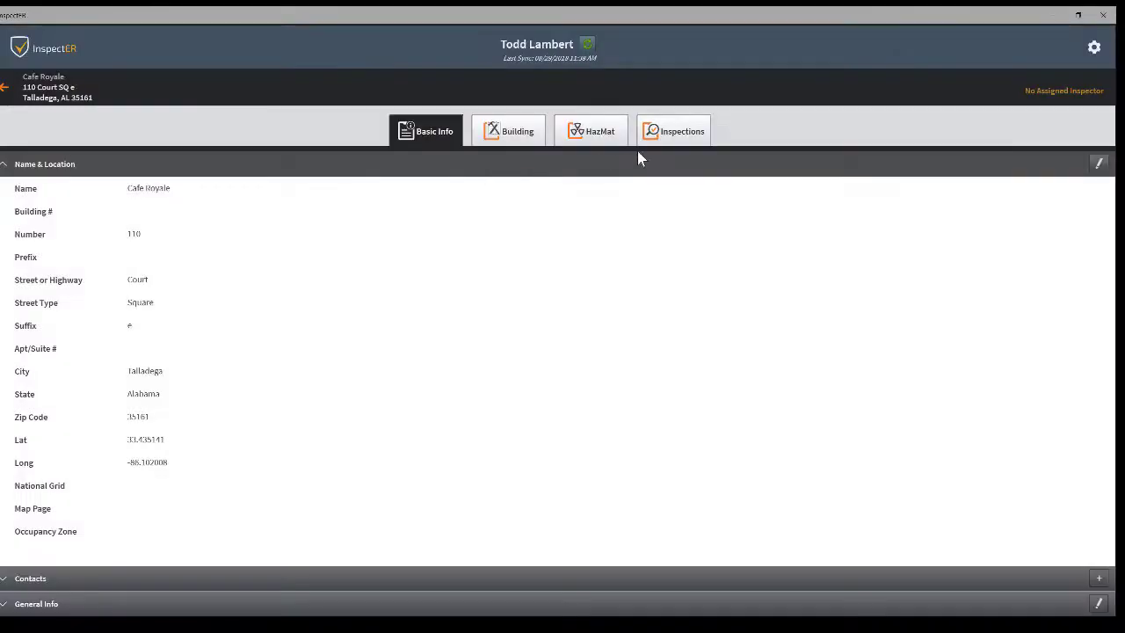
left_click(683, 141)
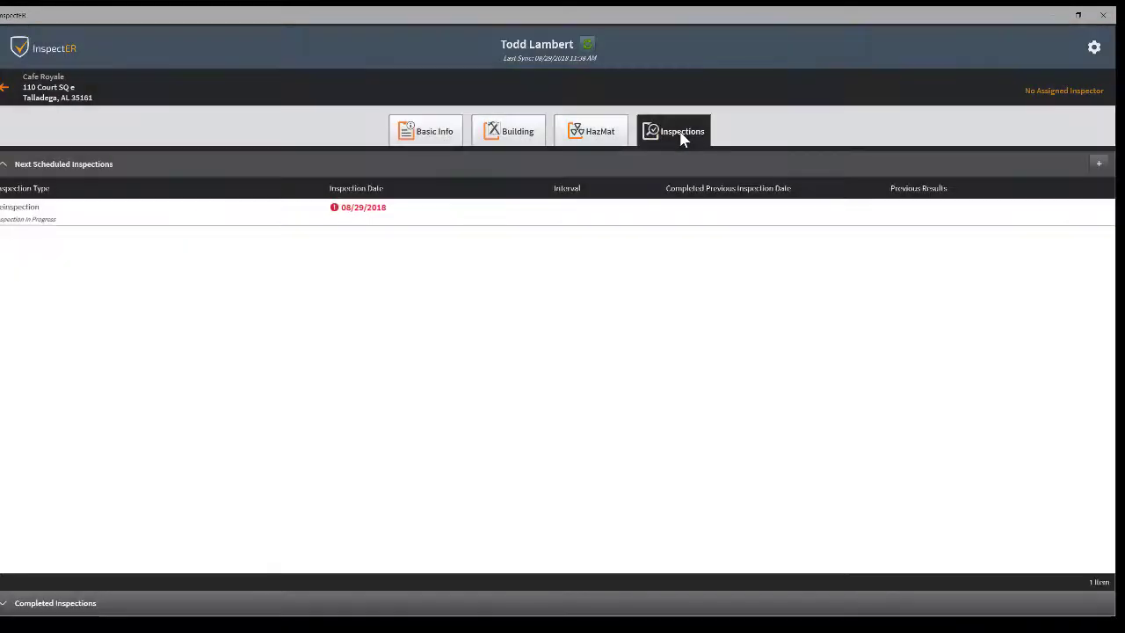
left_click(450, 224)
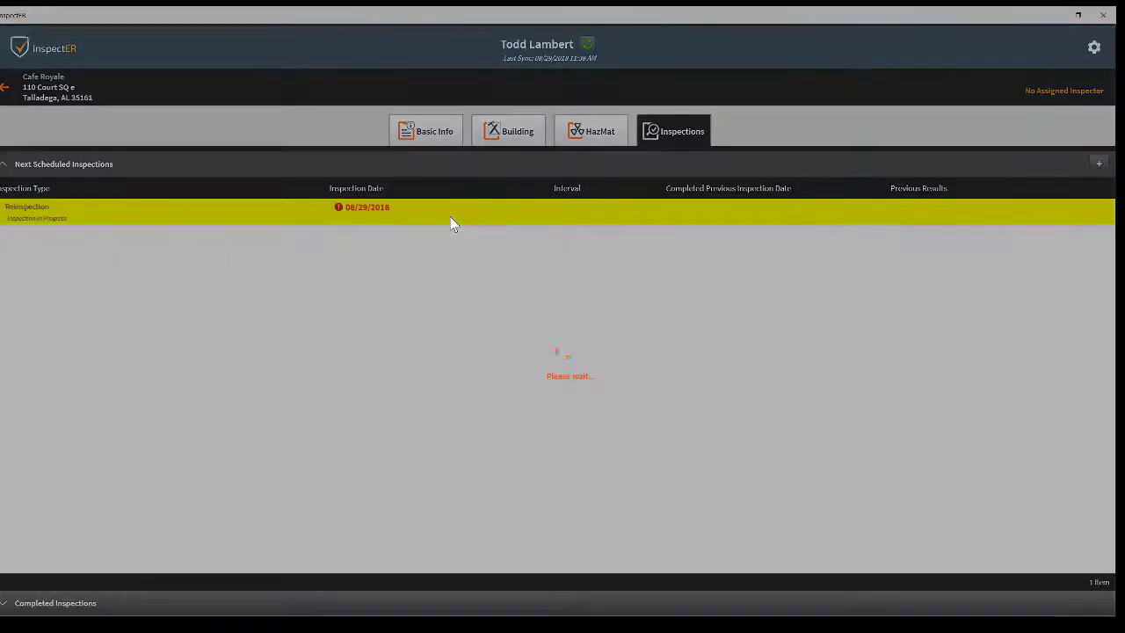
left_click(98, 570)
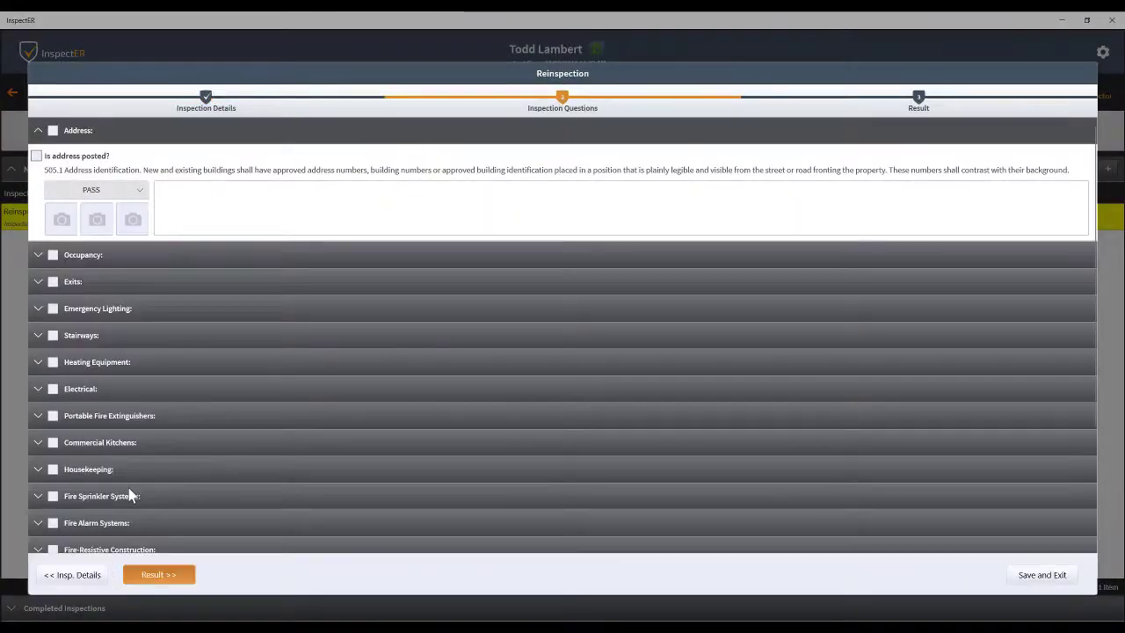
left_click(75, 283)
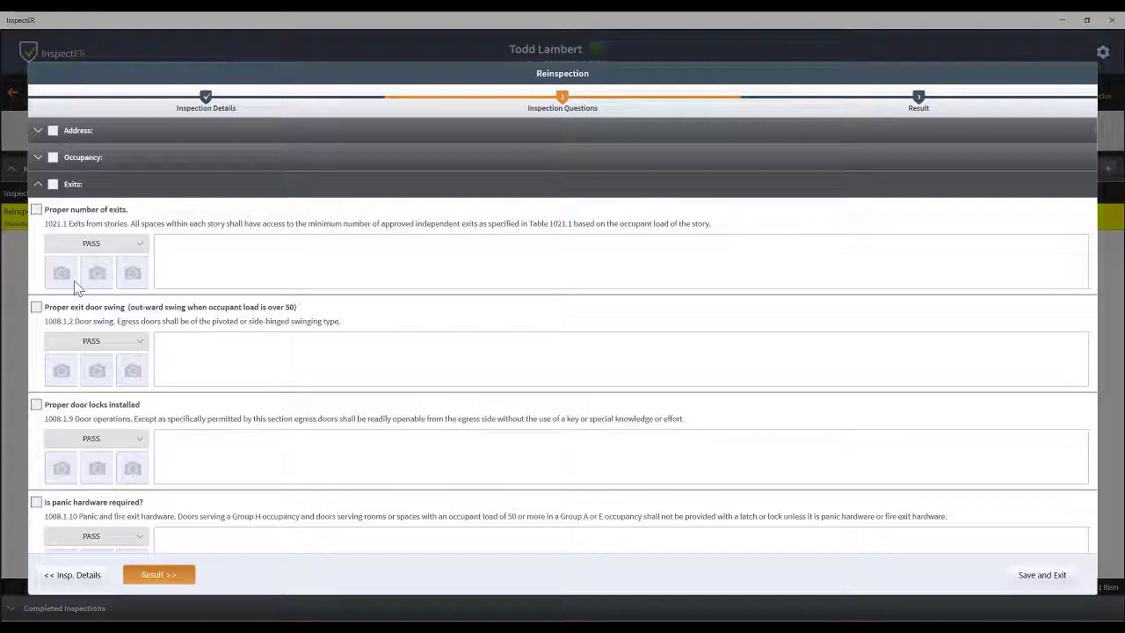
scroll(244, 370, "down", 1)
scroll(245, 370, "down", 1)
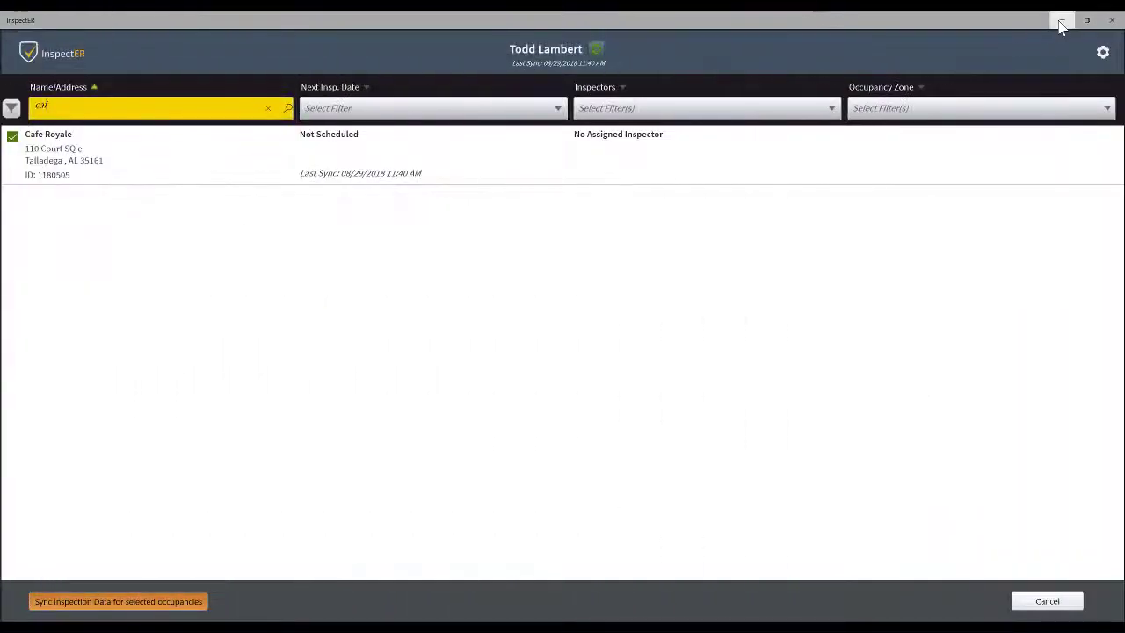
Switch from InspectER back to Emergency Reporting and refresh Cafe Royale's inspection history, allowing the form resubmission
left_click(1060, 23)
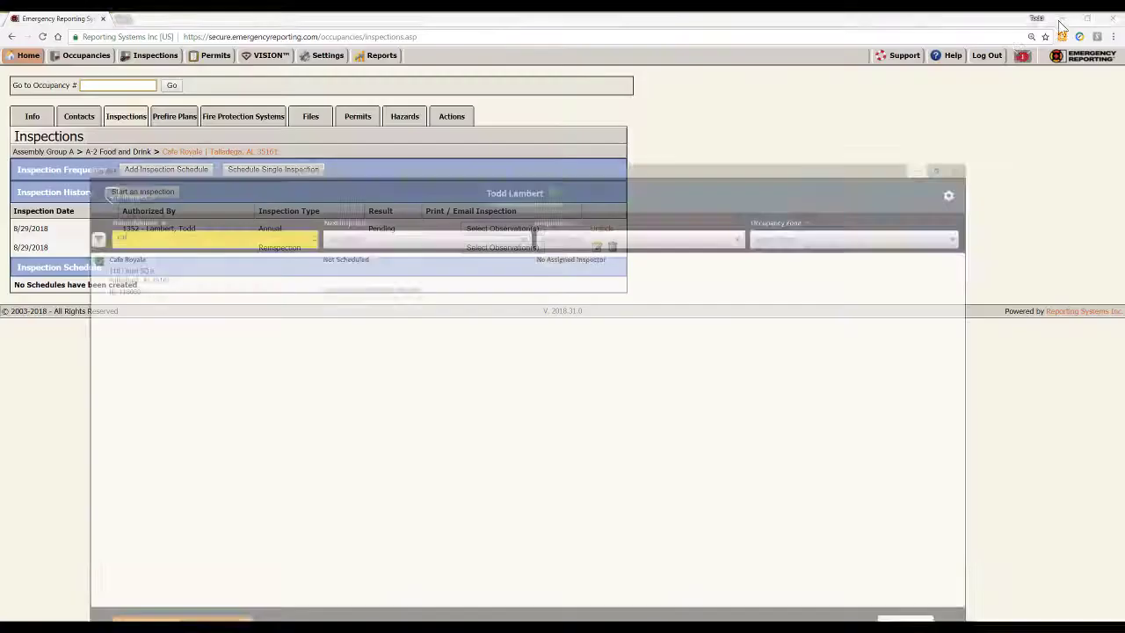
left_click(42, 36)
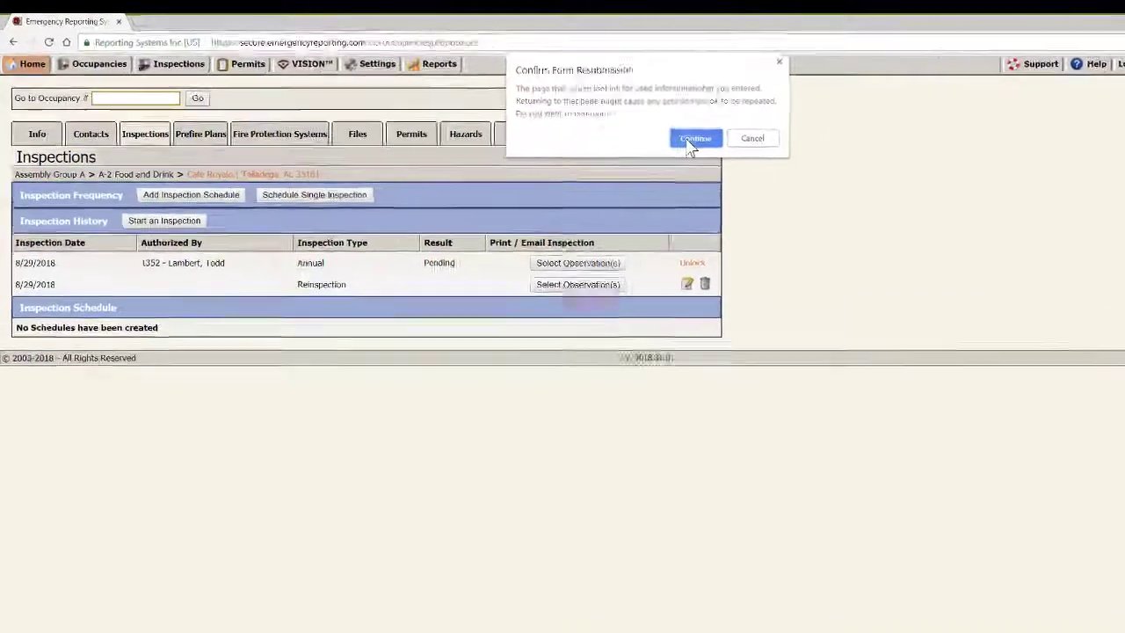
left_click(693, 139)
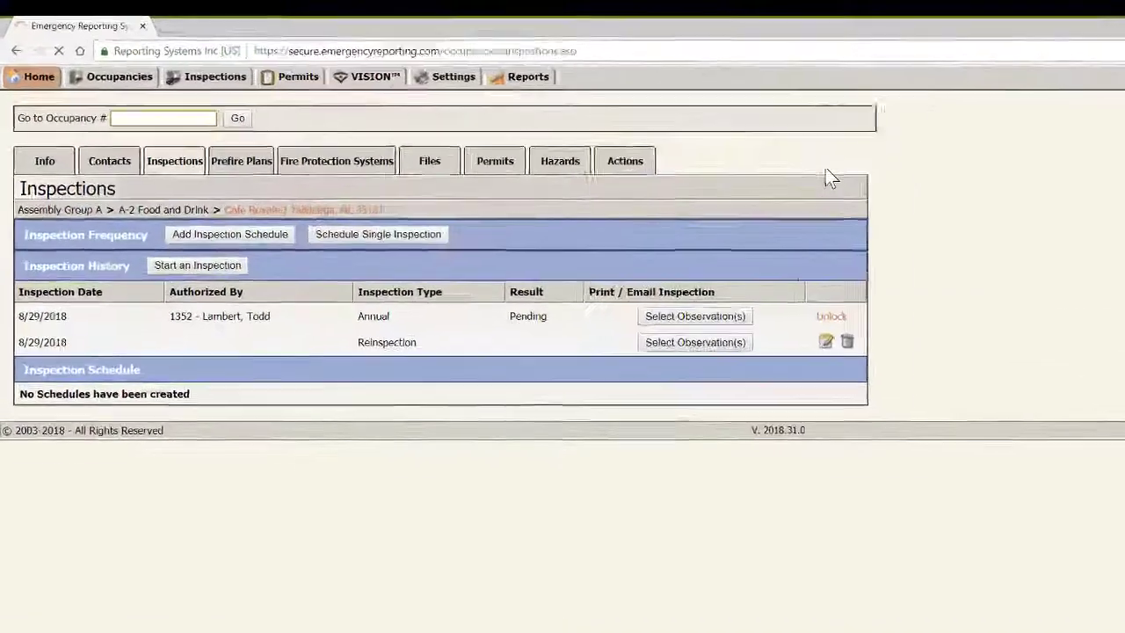